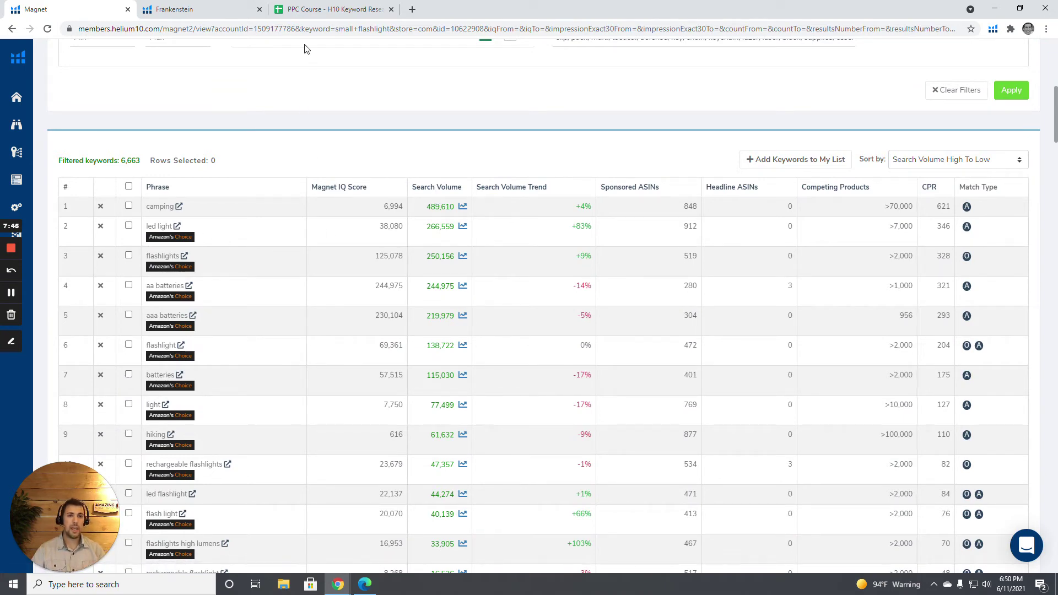
Step: Switch to the PPC Course - H10 Keyword Research spreadsheet and review the product entry and each listed product feature
left_click(330, 9)
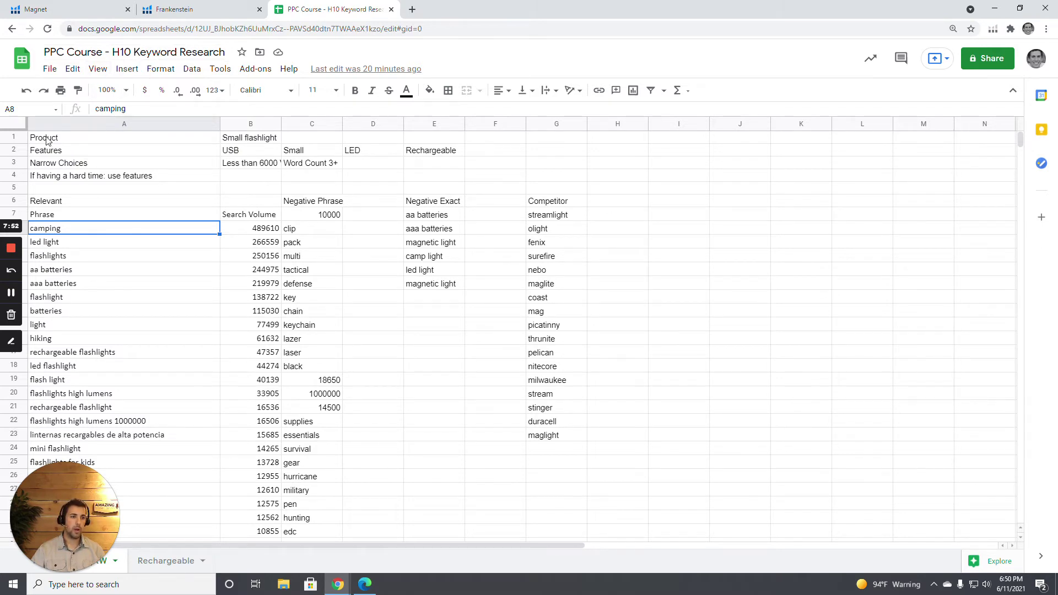
left_click_drag(57, 146, 461, 175)
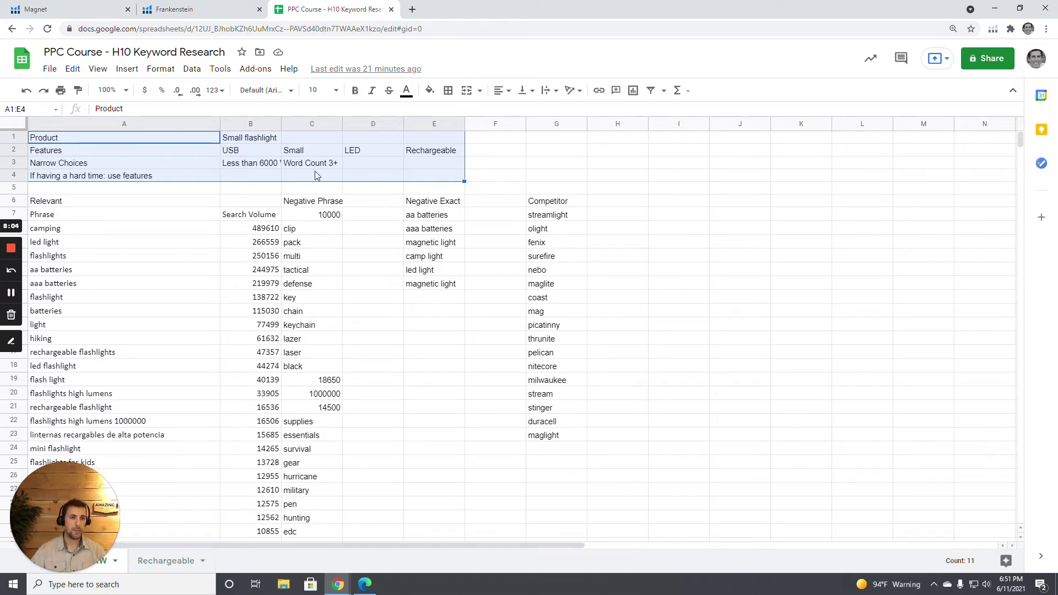
left_click(246, 141)
left_click(136, 155)
left_click(256, 153)
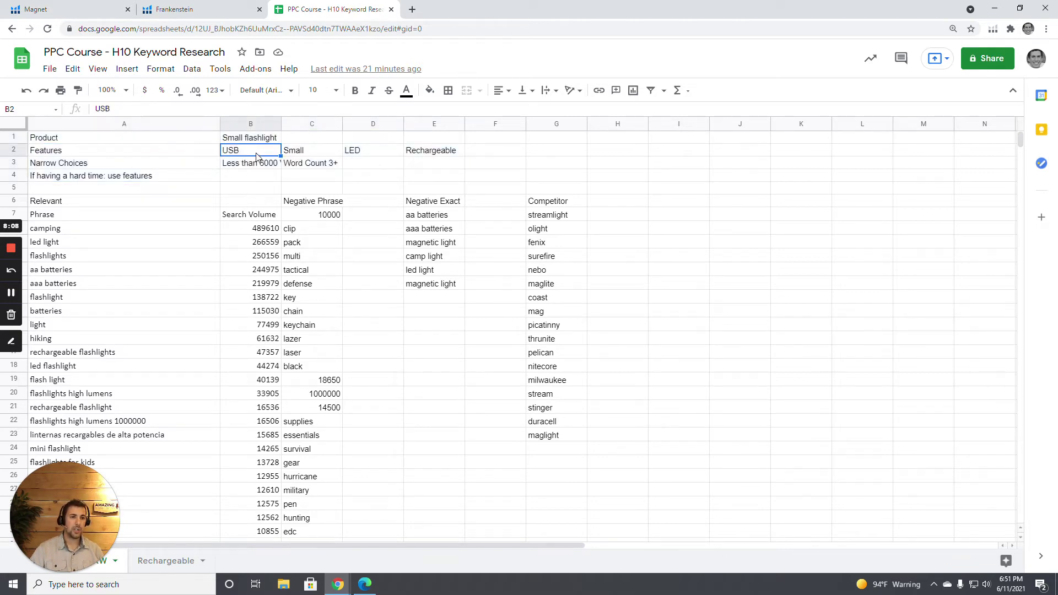
left_click(316, 154)
left_click(375, 156)
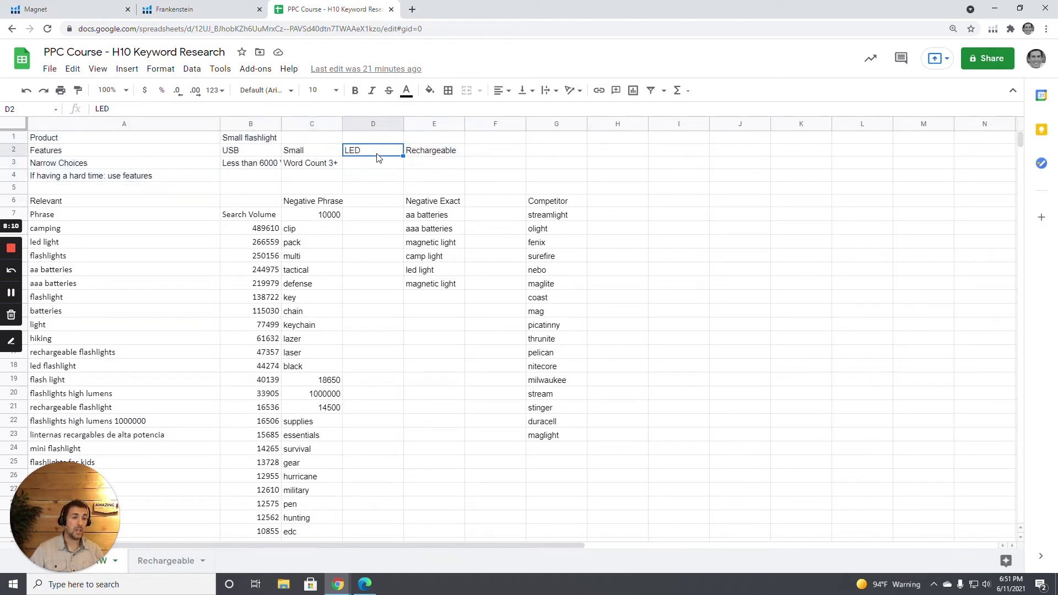
left_click(415, 158)
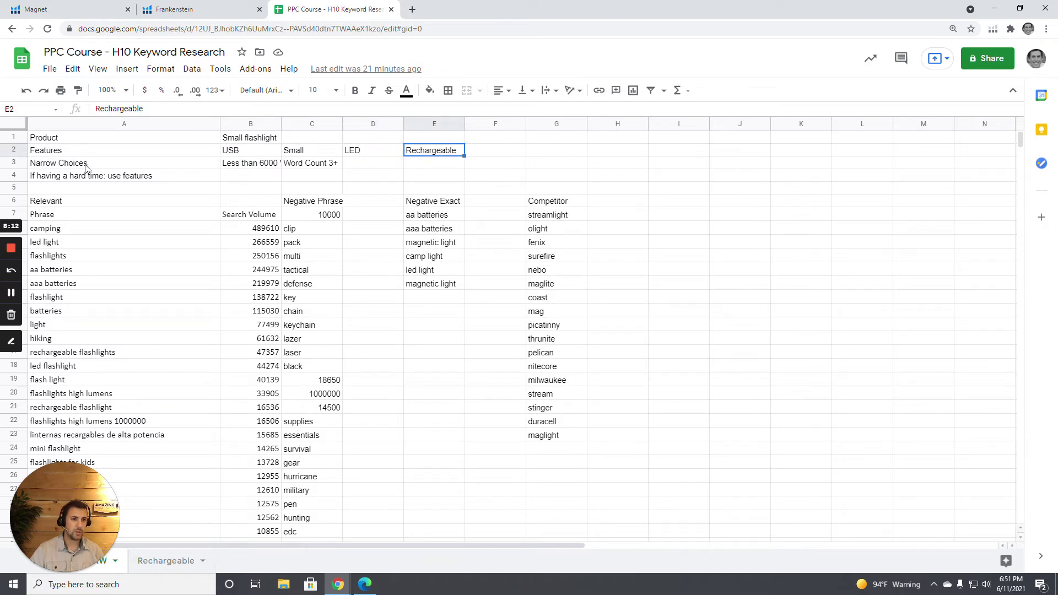
Step: Review the sheet's Narrow Choices criteria and the note on what to use when having a hard time
left_click_drag(66, 165, 313, 167)
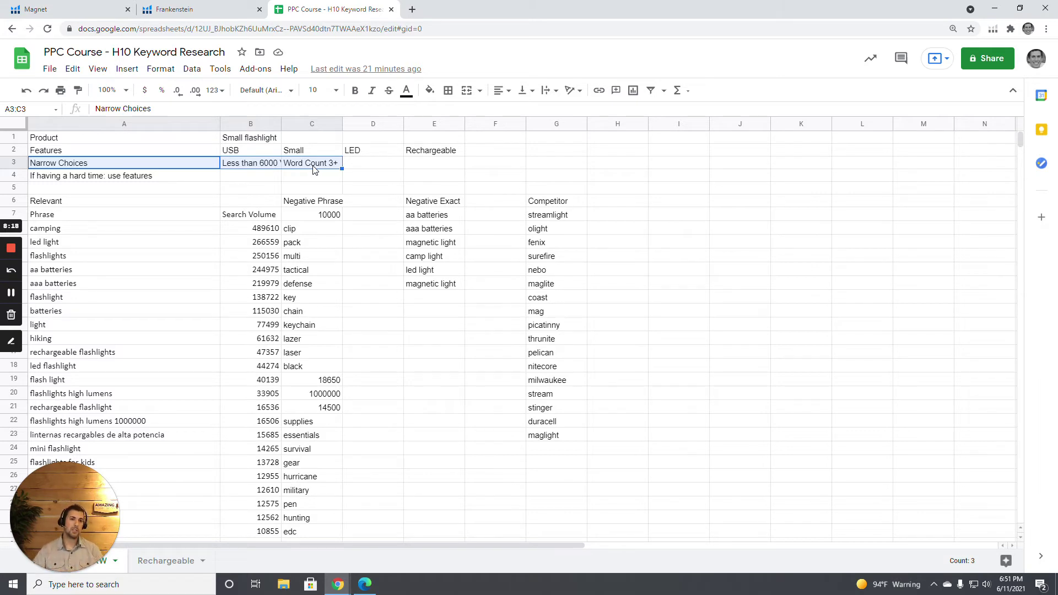
left_click(316, 168)
left_click_drag(355, 168, 249, 172)
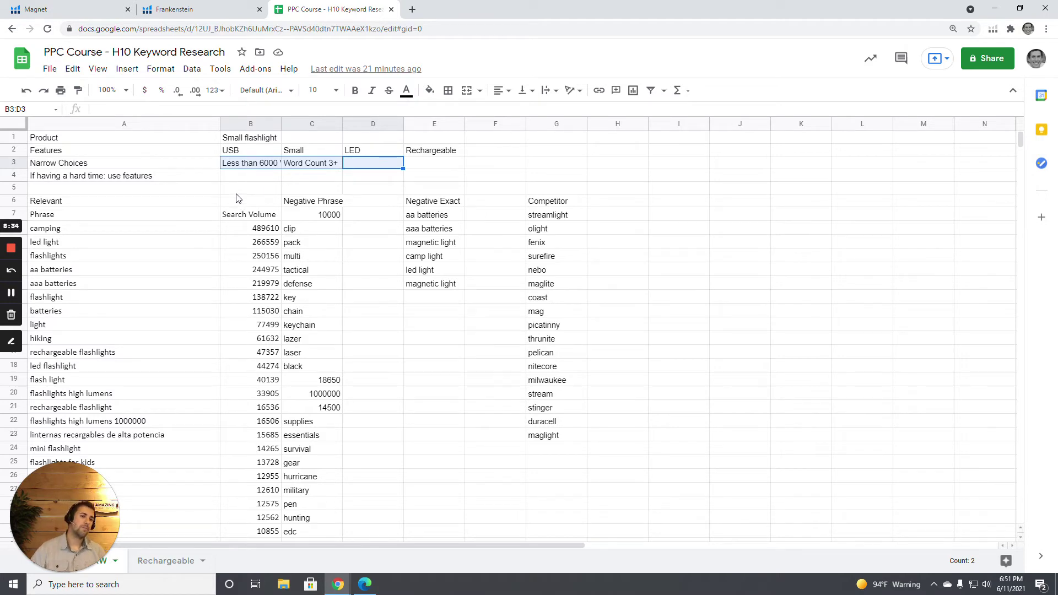
left_click(117, 177)
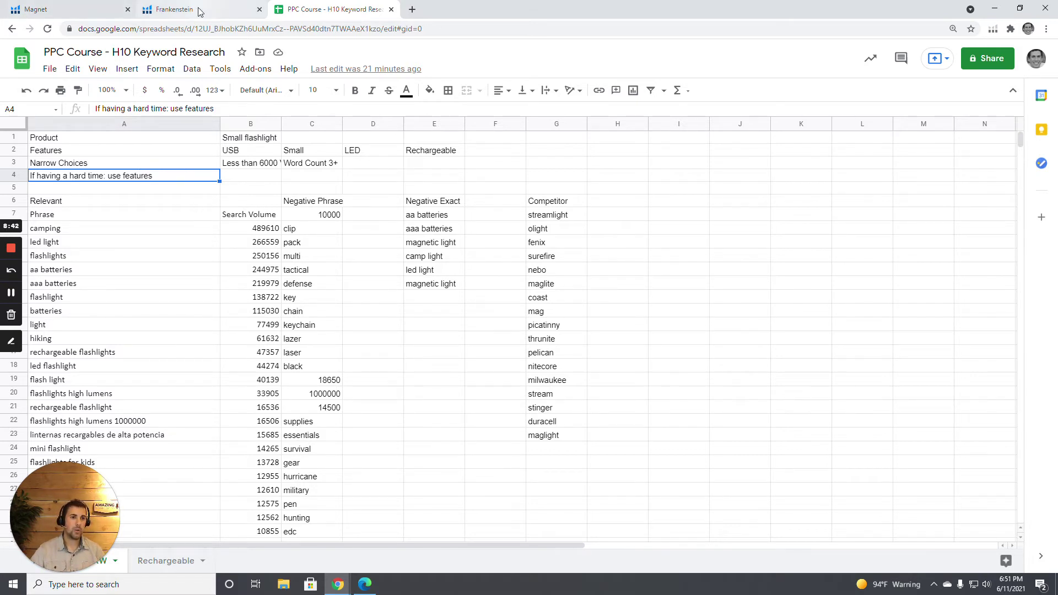
Step: Look over Magnet's keyword results and examine the sheet's matching Phrase and Search Volume columns and the start of the Negative Phrase list
left_click(84, 13)
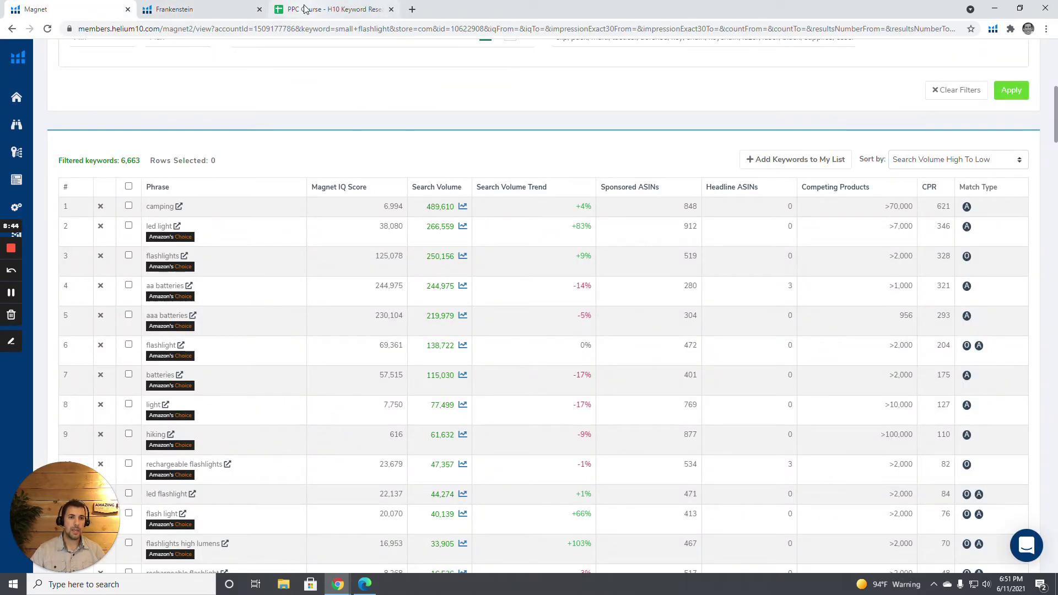
scroll(230, 205, "down", 3)
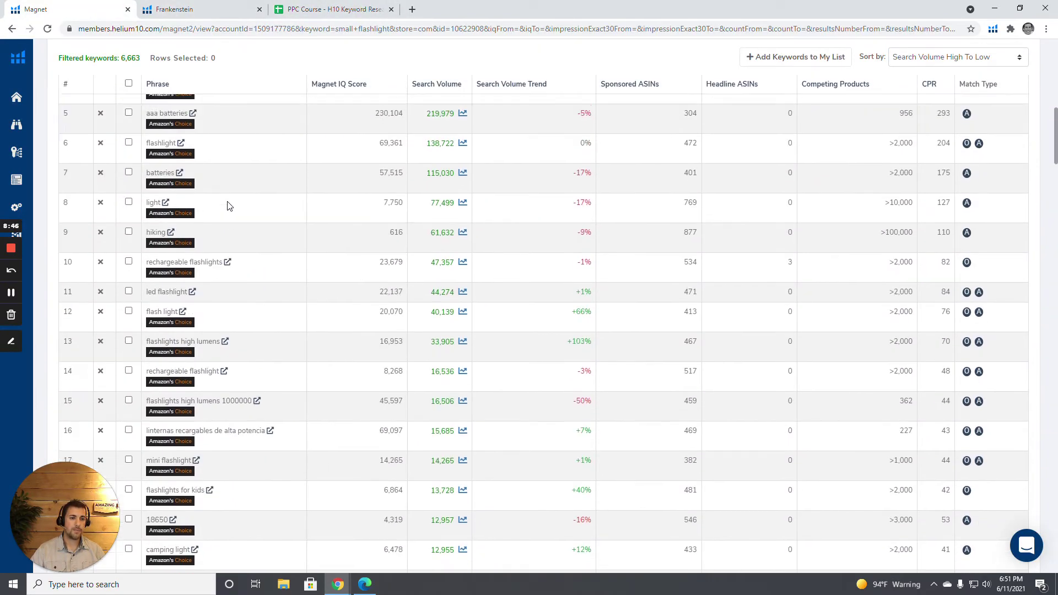
scroll(226, 203, "up", 6)
left_click(311, 11)
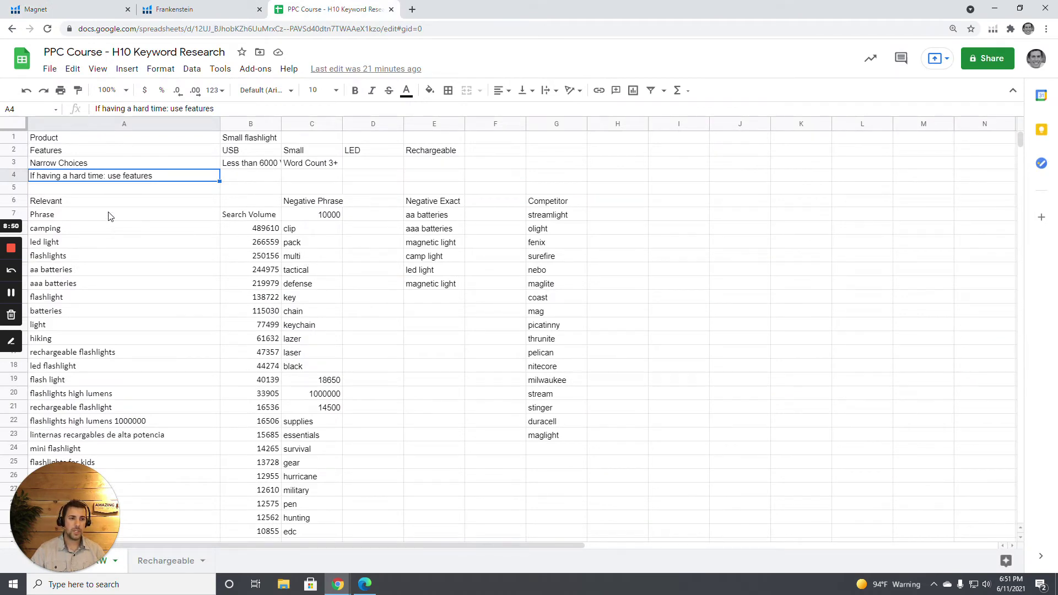
left_click_drag(108, 215, 260, 408)
left_click(237, 204)
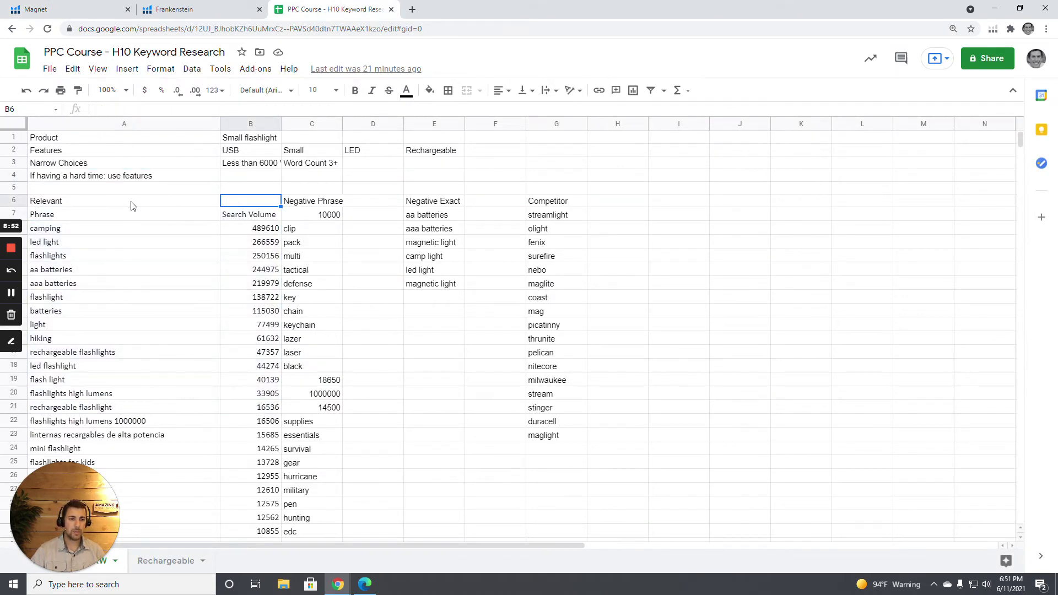
left_click_drag(133, 205, 275, 217)
left_click(358, 221)
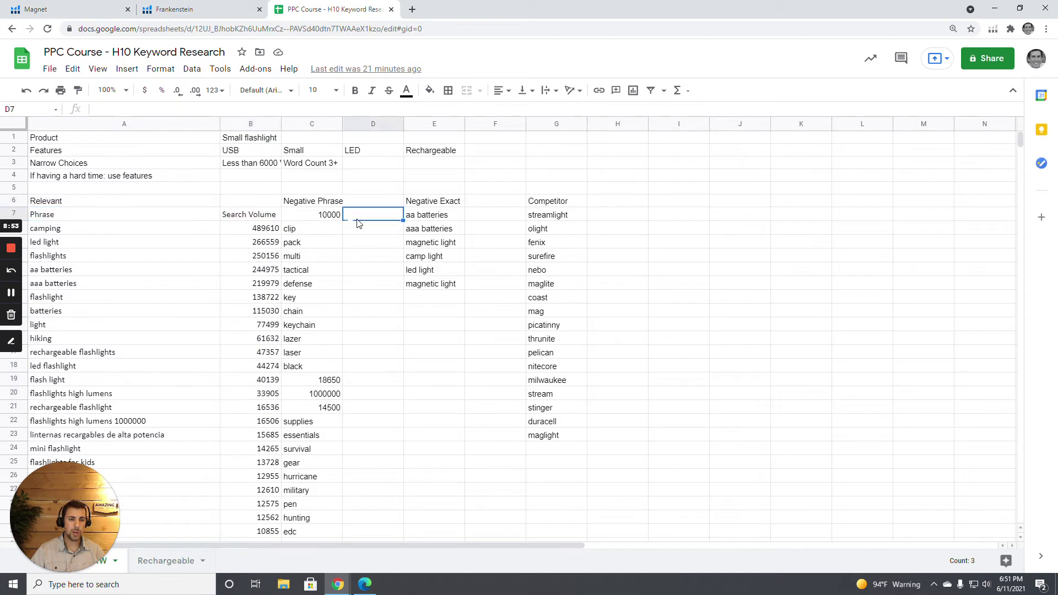
left_click(61, 217)
left_click(248, 218)
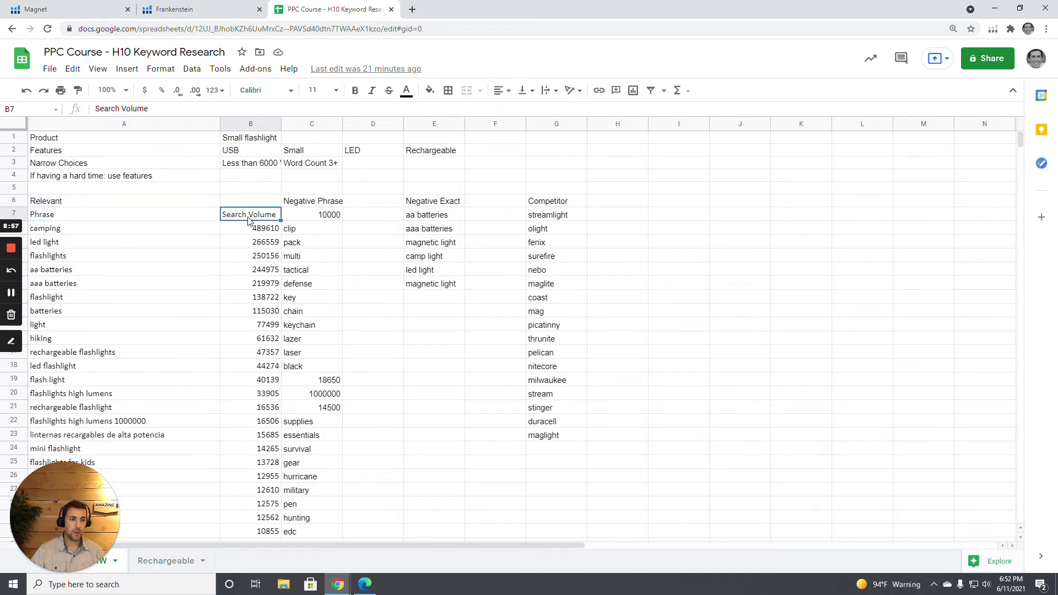
left_click(322, 216)
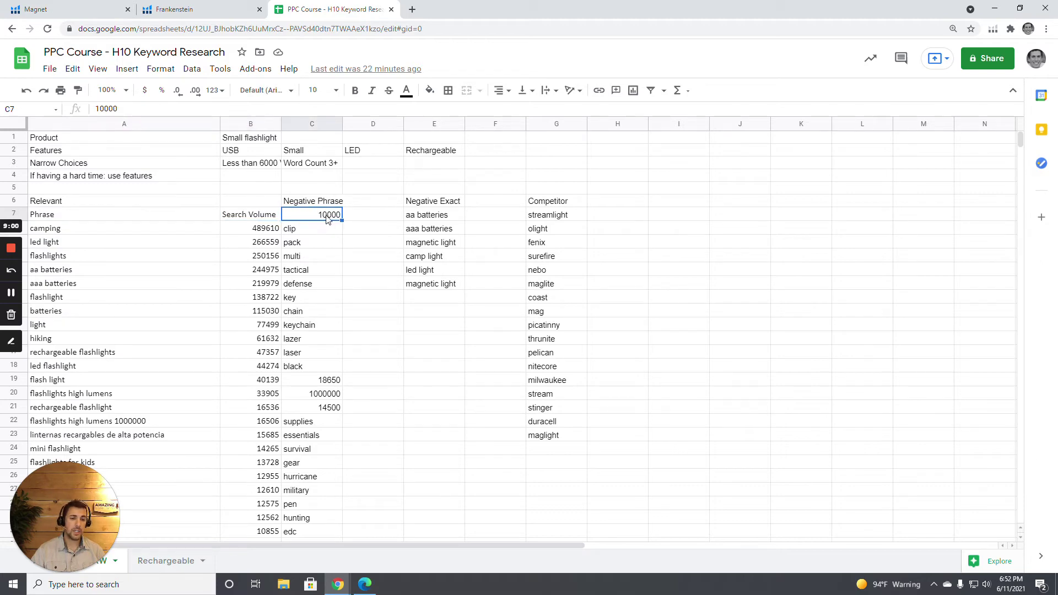
Step: Copy the word "light" from Magnet's "led light" keyword into the first empty Negative Phrase cell, C59, in the spreadsheet
left_click(92, 9)
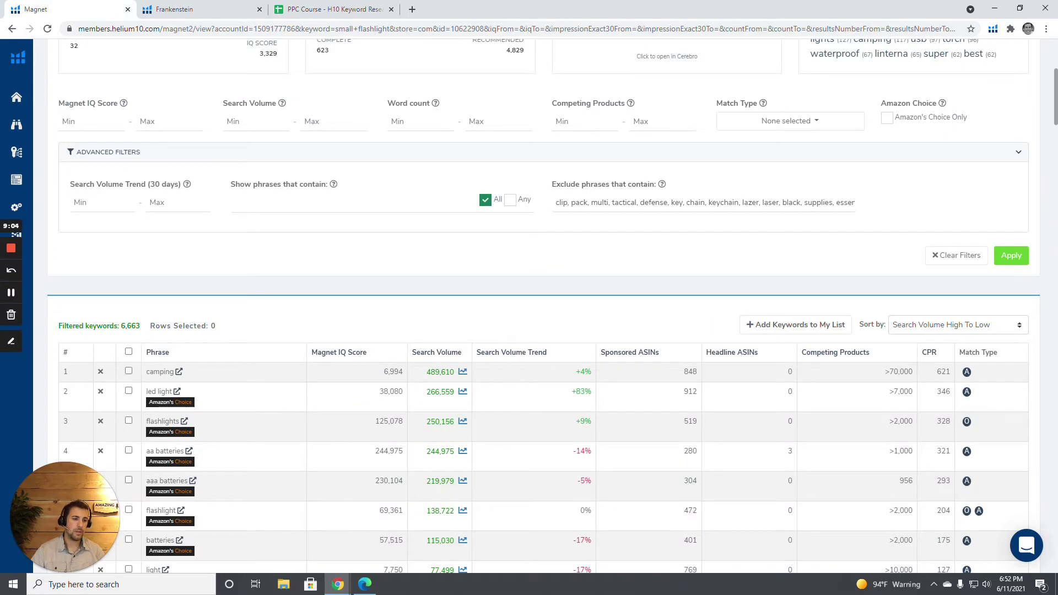
double_click(164, 391)
key("ctrl+c")
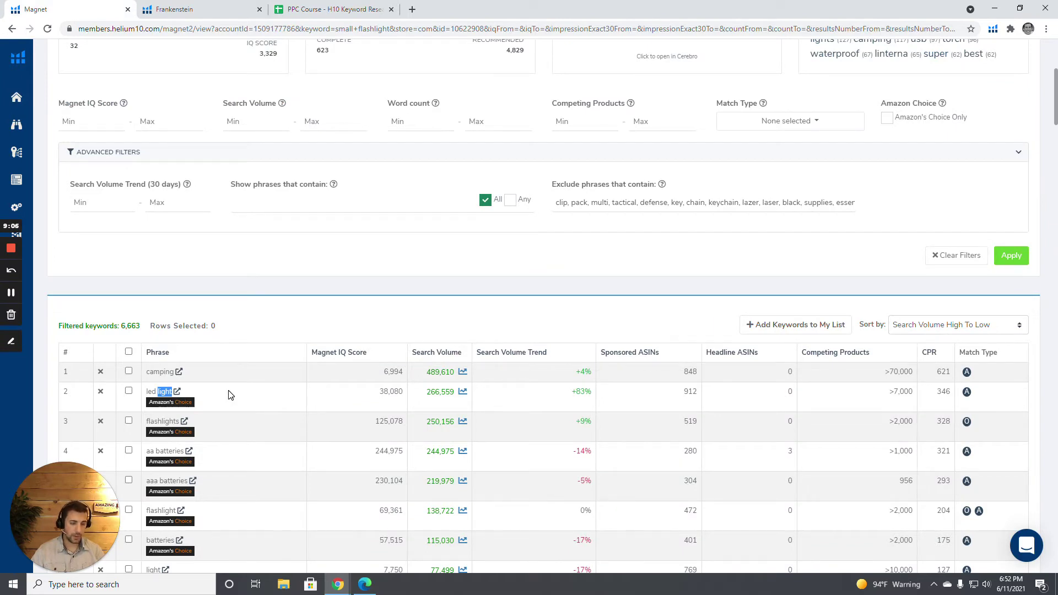
left_click(292, 393)
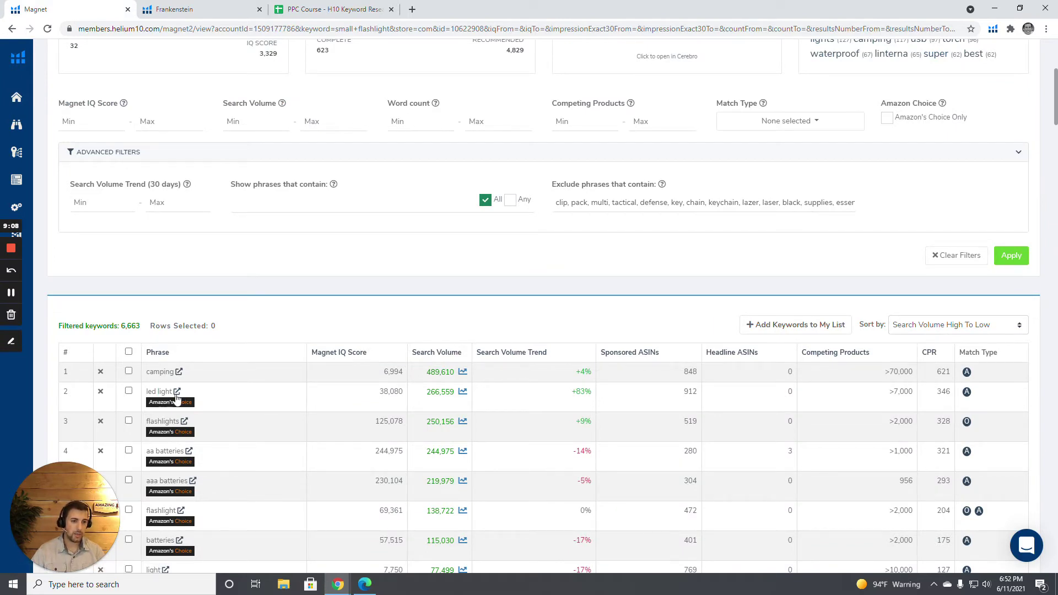
left_click(205, 10)
left_click(312, 11)
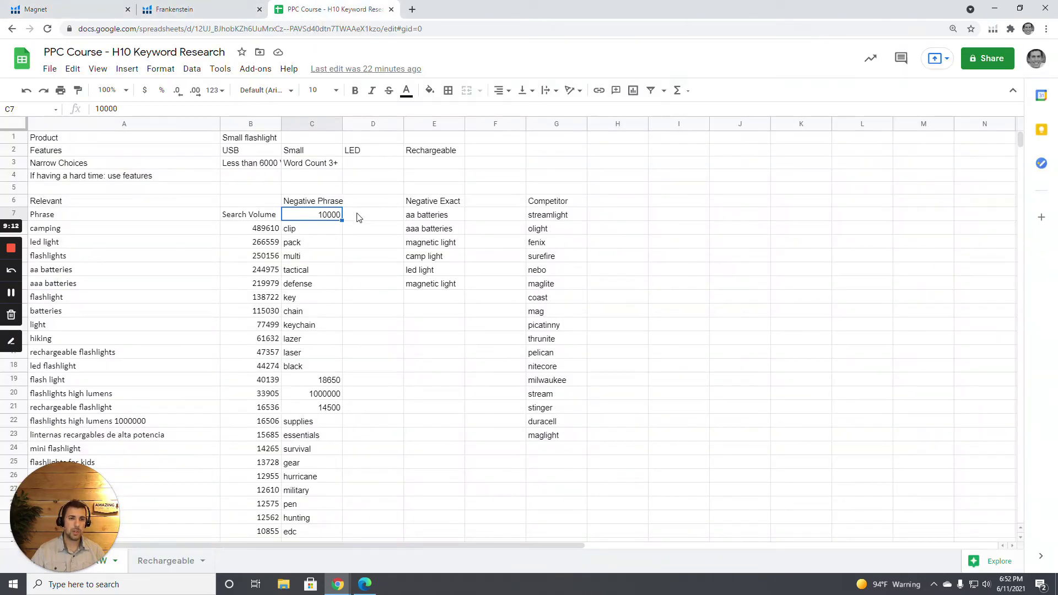
scroll(325, 238, "down", 12)
left_click(315, 267)
key("ctrl+v")
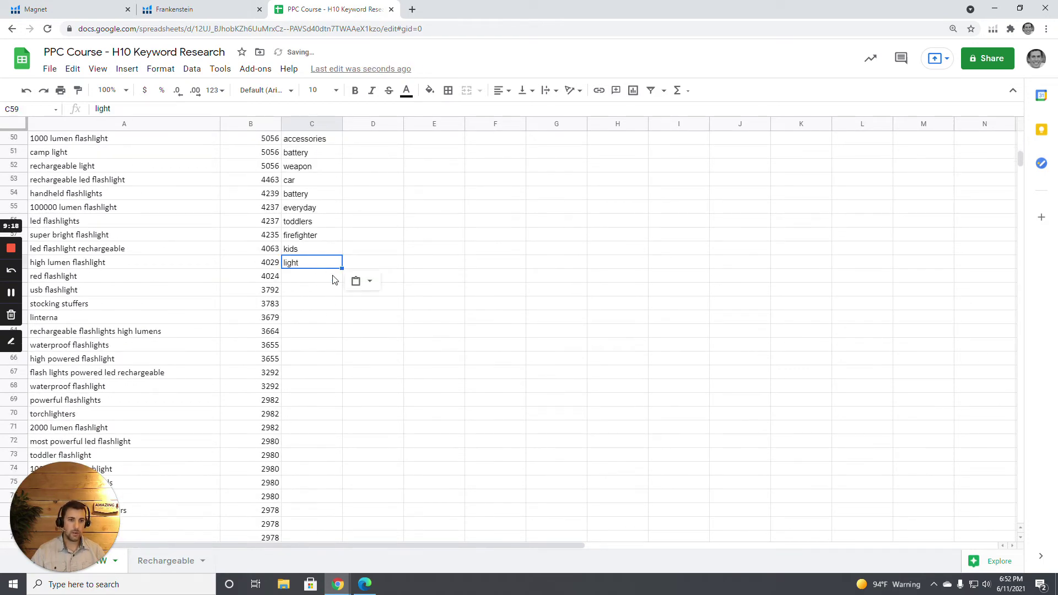
scroll(327, 274, "up", 3)
scroll(327, 275, "down", 1)
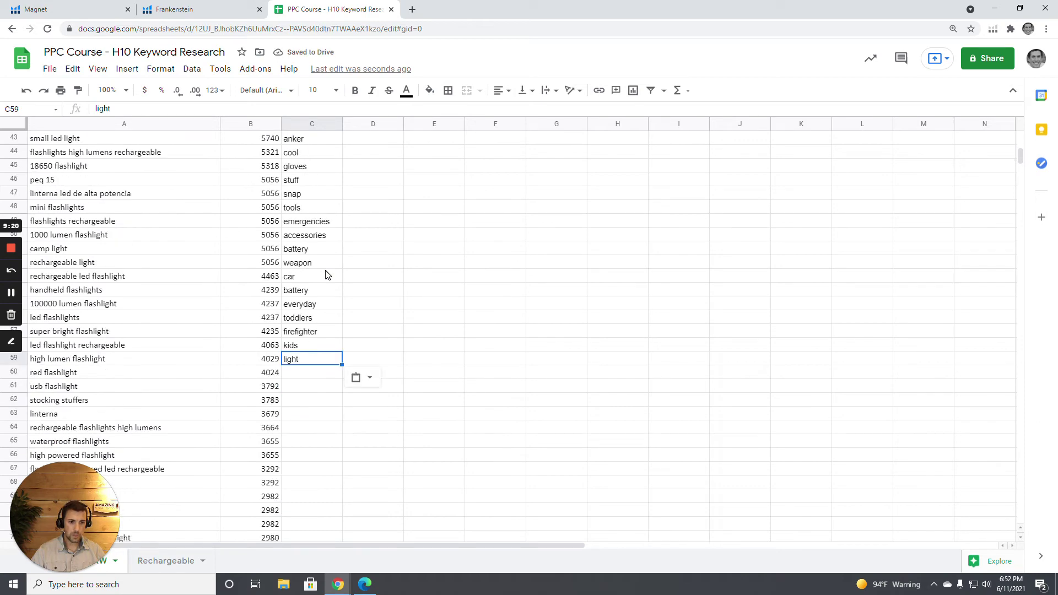
scroll(328, 273, "up", 12)
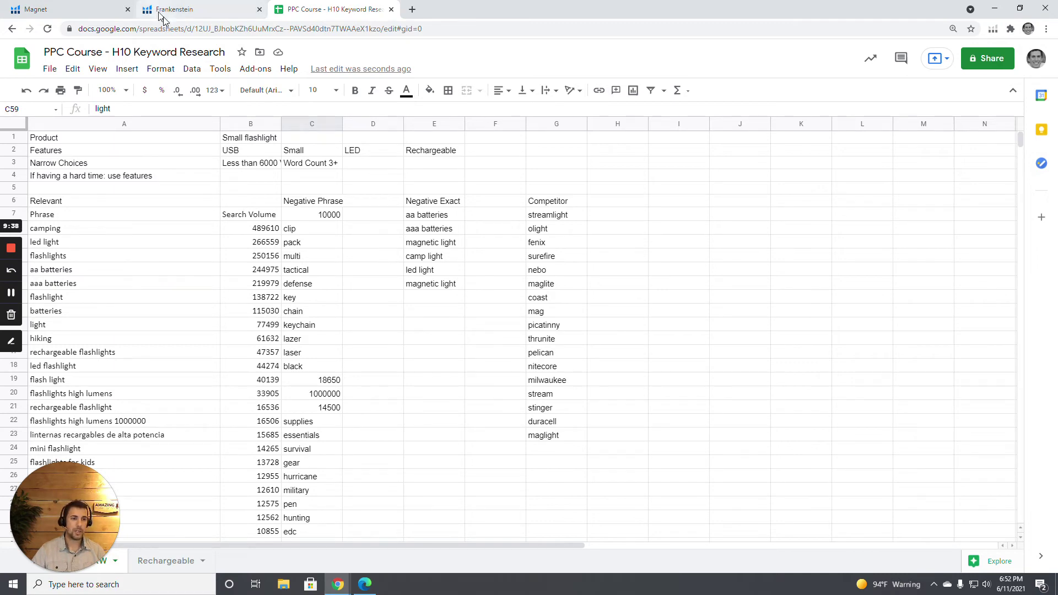
Step: Copy "batteries" from Magnet's "aa batteries" keyword into cell C60, directly below "light" in the Negative Phrase list
scroll(336, 397, "down", 7)
scroll(318, 376, "down", 3)
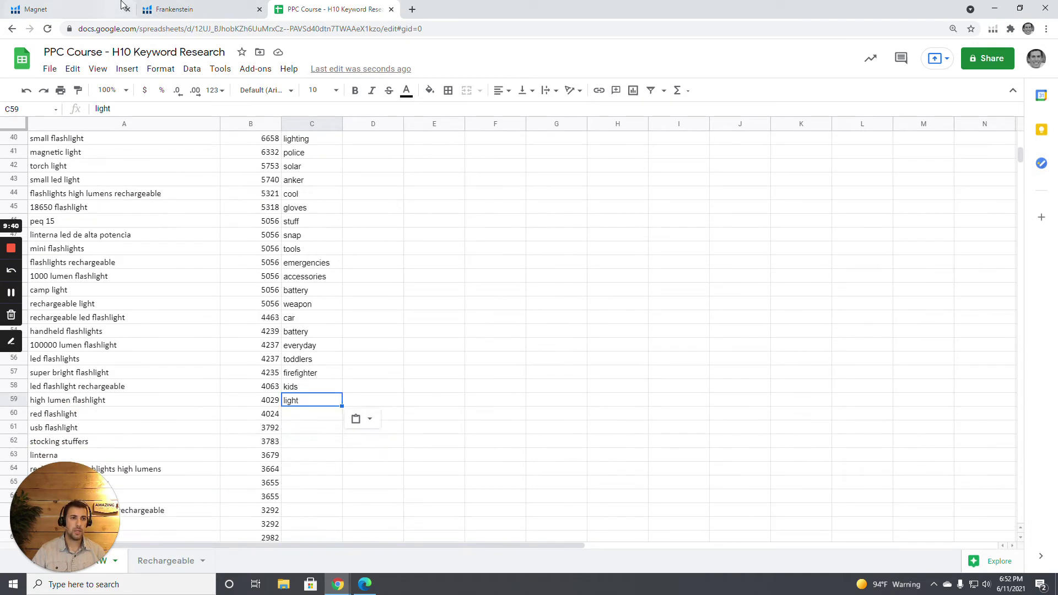
left_click(85, 10)
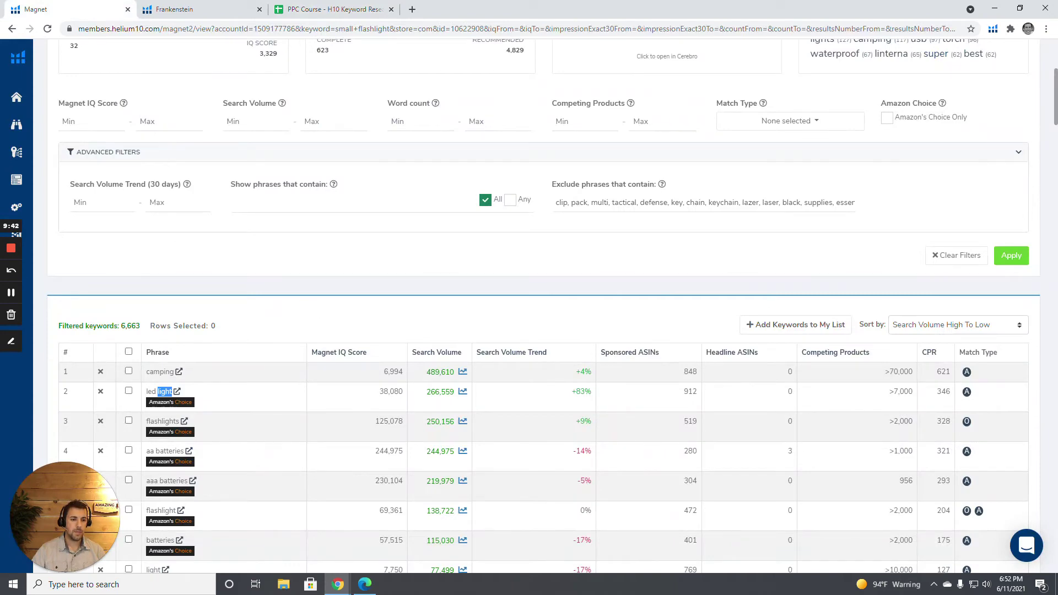
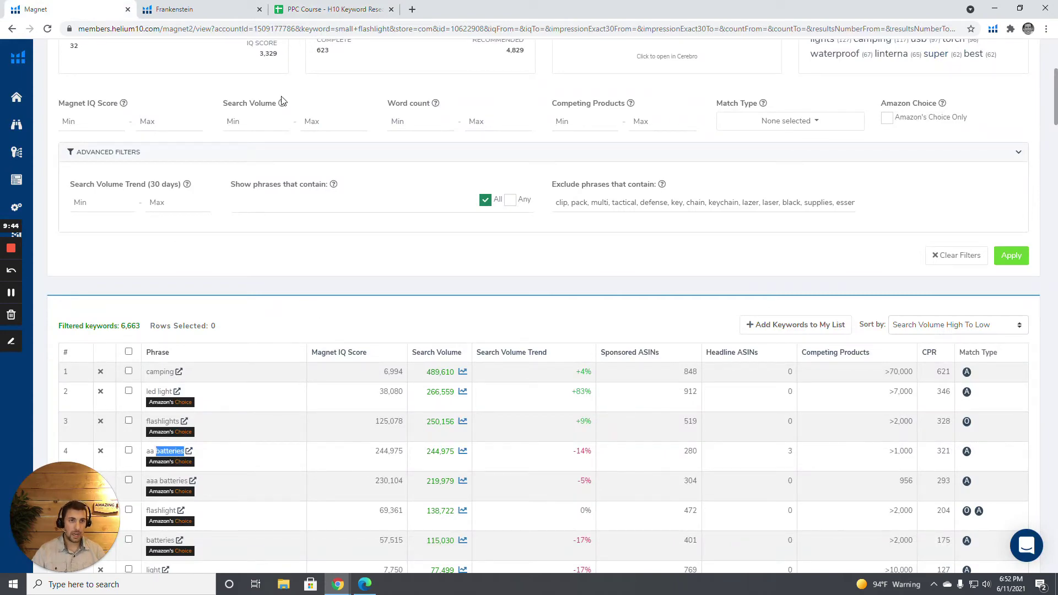
left_click(331, 10)
scroll(286, 389, "down", 1)
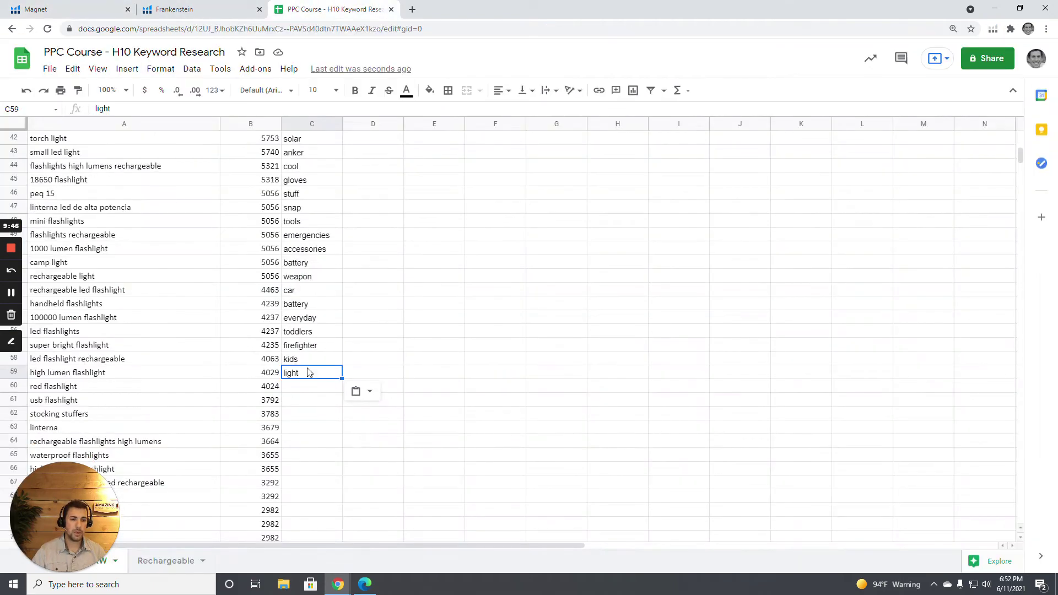
left_click(308, 387)
type("batteries")
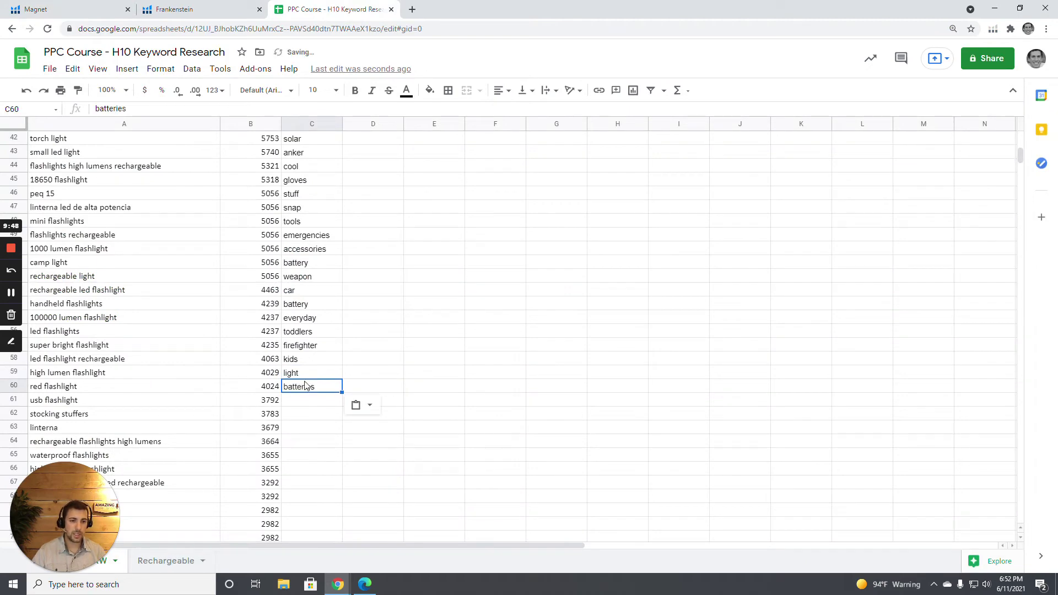
Step: Check Magnet's highest-volume keywords for more irrelevant terms, including "aa batteries", and compare them with the spreadsheet's negative keyword lists
key("ctrl+1")
scroll(247, 462, "down", 3)
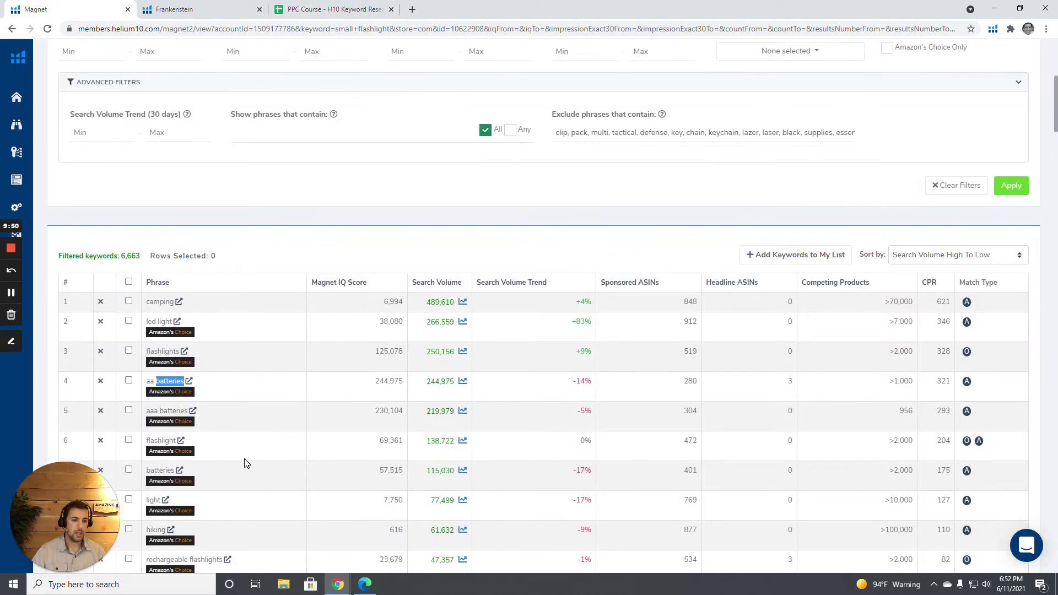
scroll(216, 343, "down", 1)
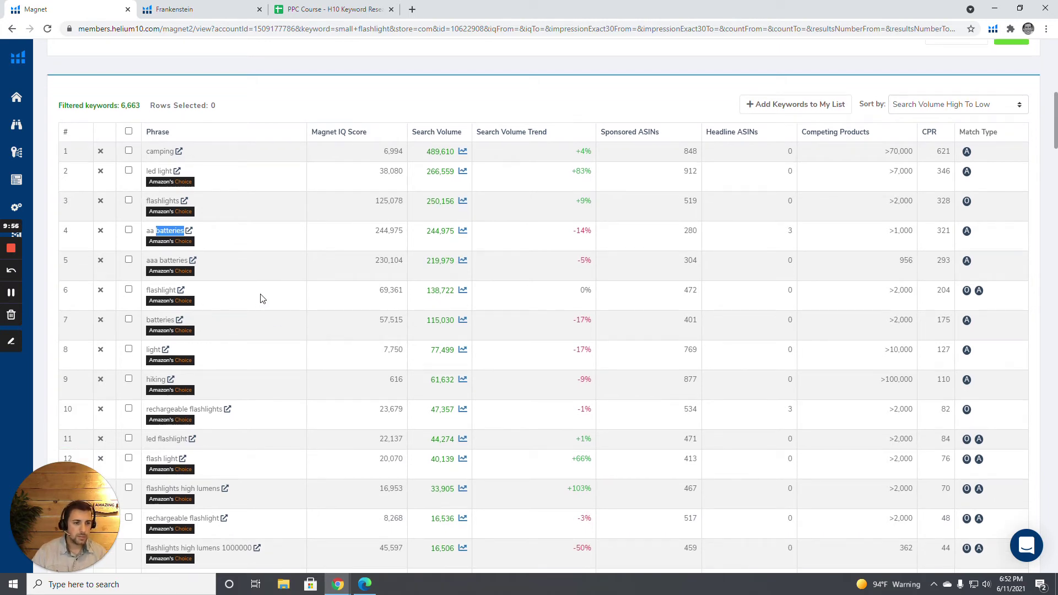
scroll(261, 298, "down", 3)
scroll(248, 288, "up", 6)
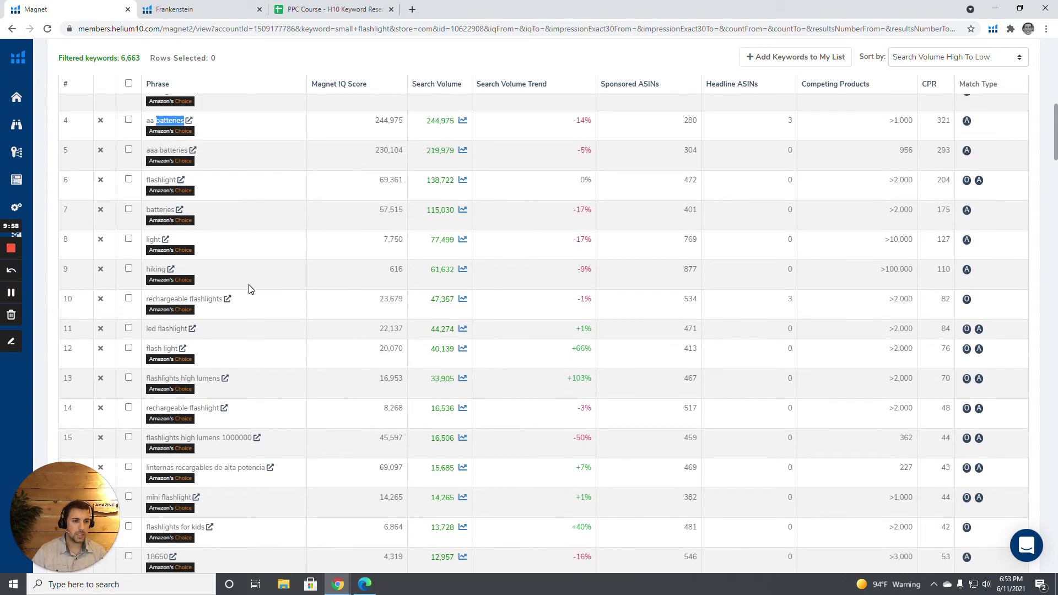
scroll(529, 308, "down", 3)
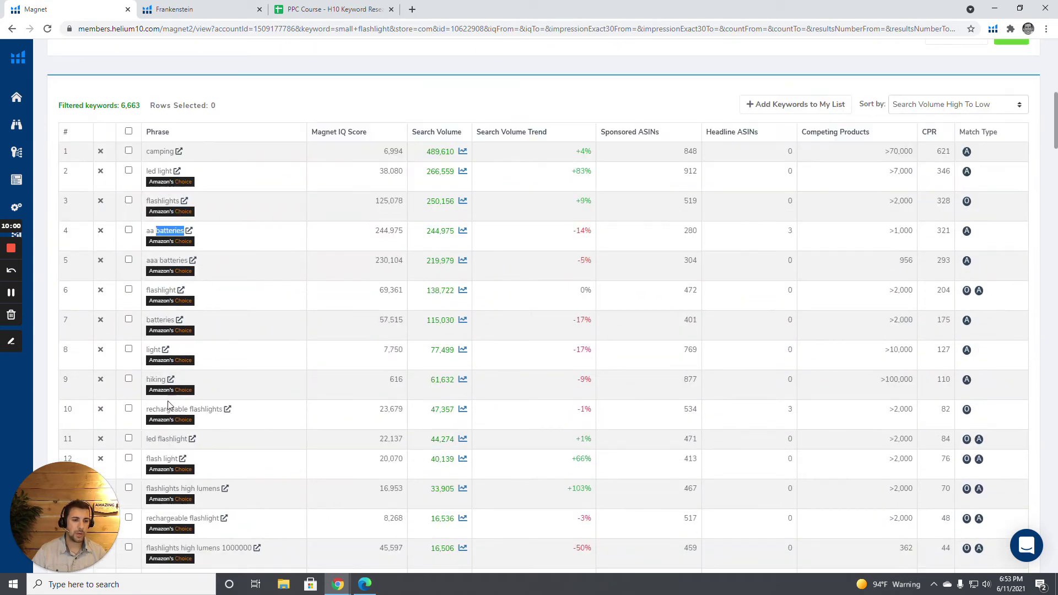
left_click(326, 10)
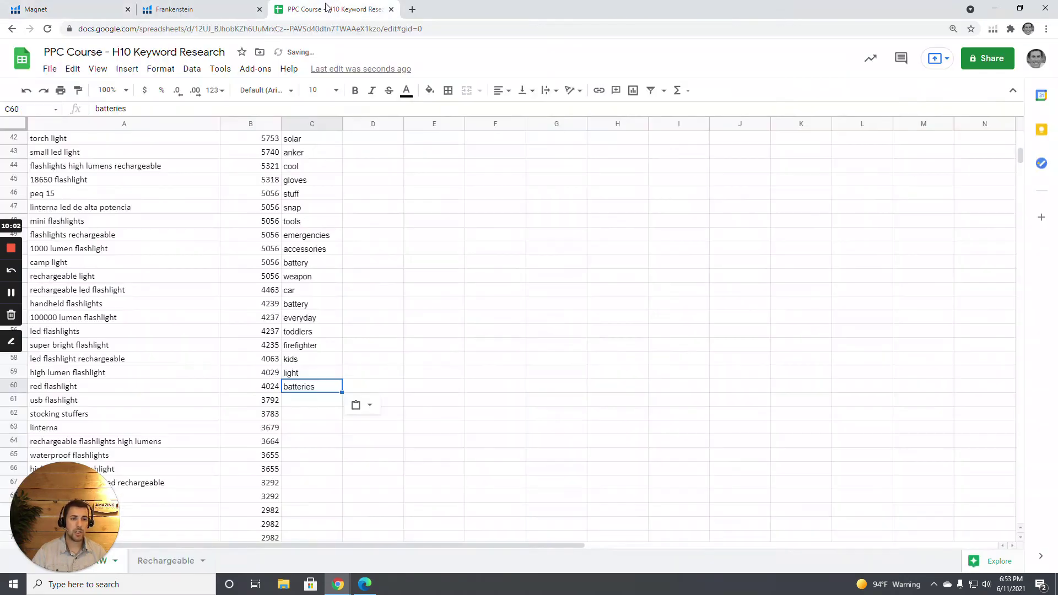
scroll(351, 301, "up", 10)
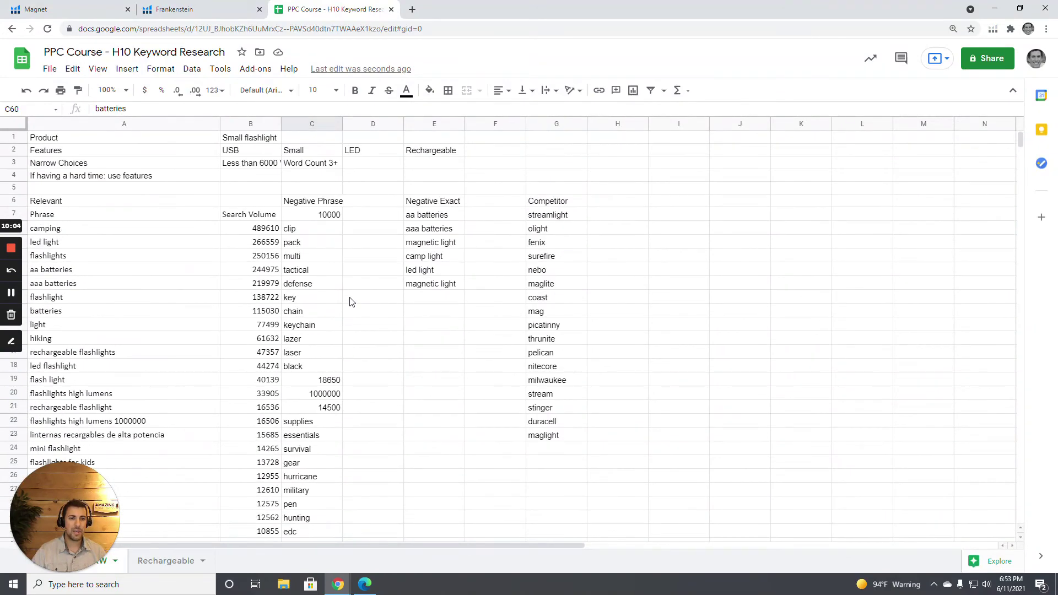
left_click(83, 9)
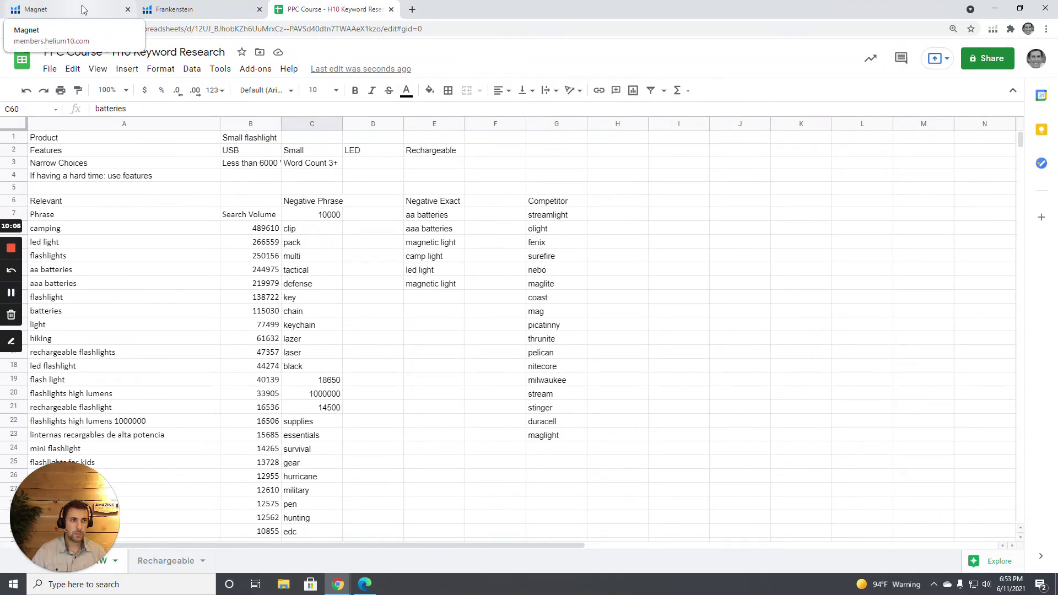
left_click_drag(146, 232, 184, 232)
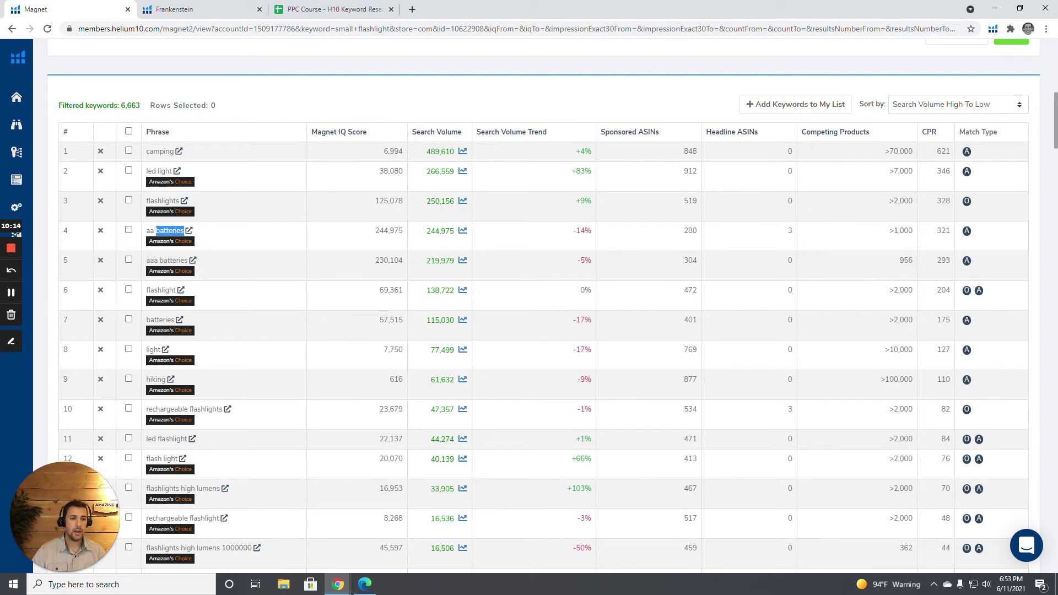
Step: Review the spreadsheet's Negative Phrase list from start to end, along with the Negative Exact entries and the start of the Competitor list
left_click(192, 12)
left_click(330, 10)
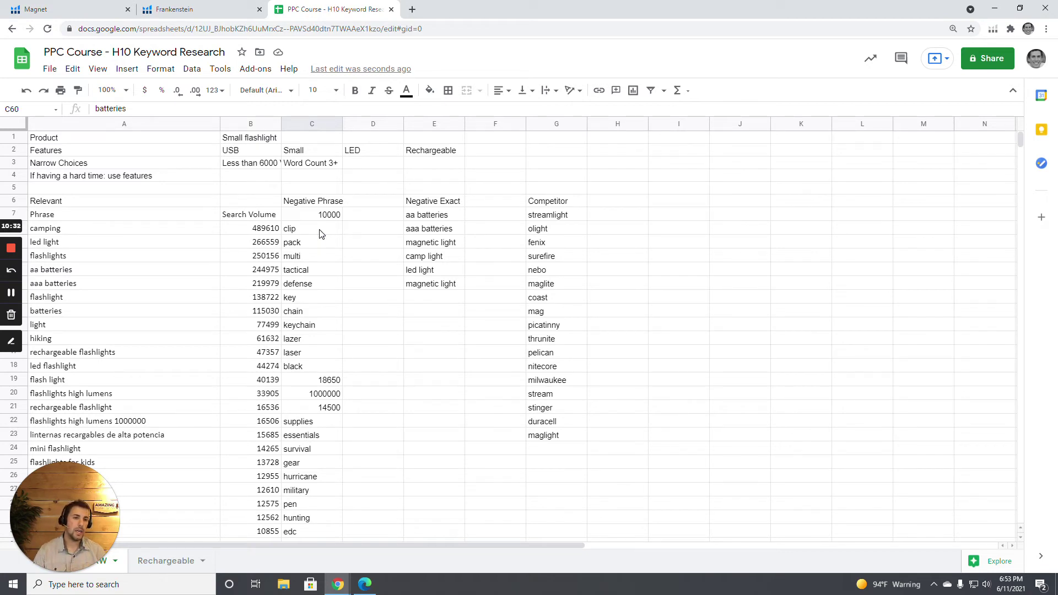
left_click(329, 245)
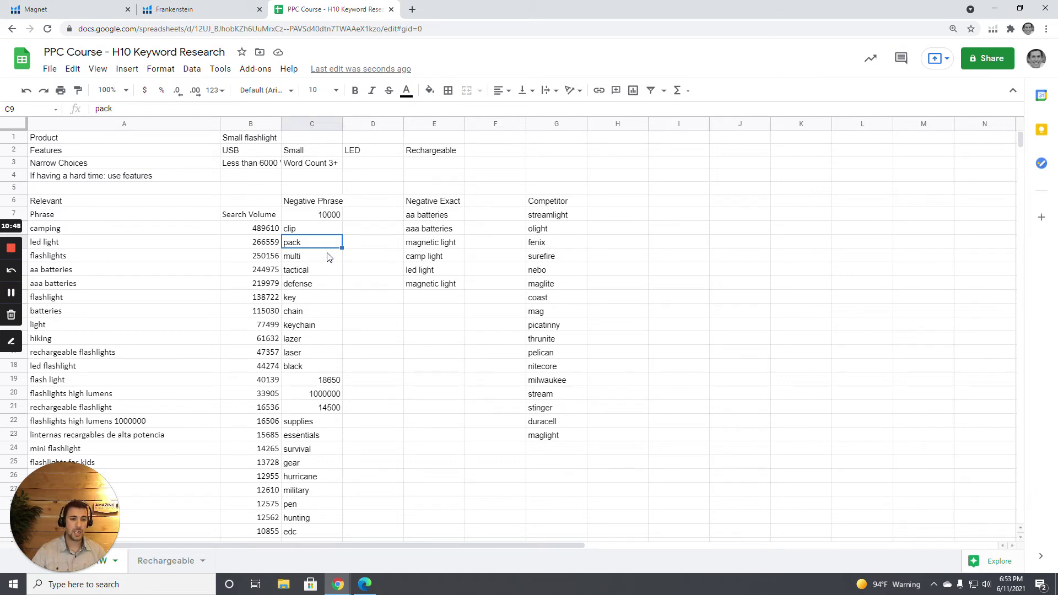
scroll(325, 254, "down", 4)
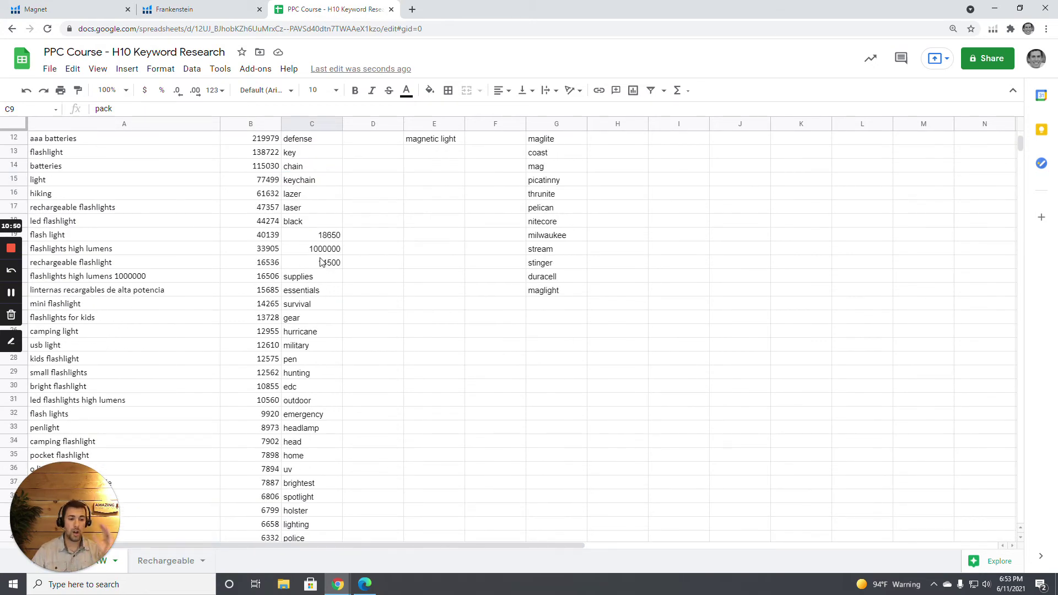
scroll(322, 261, "down", 7)
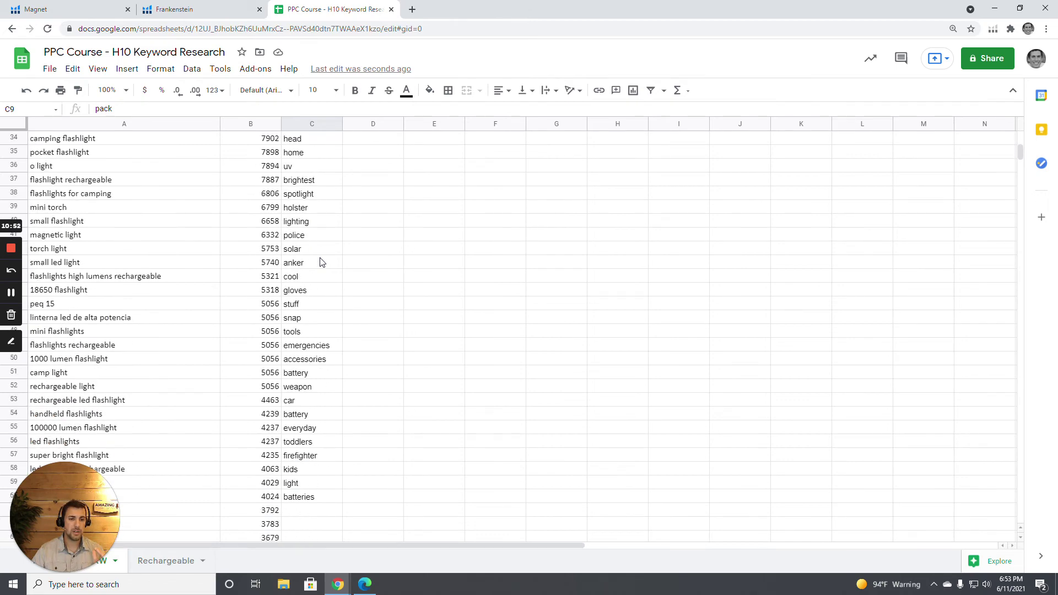
scroll(323, 262, "down", 1)
scroll(322, 262, "up", 10)
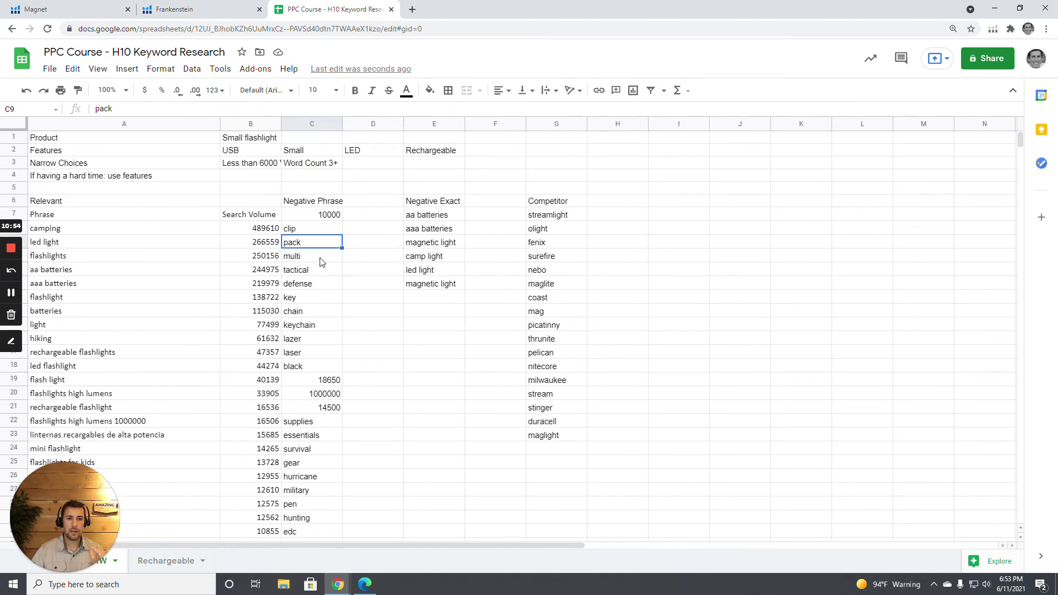
mouse_move(439, 216)
left_mouse_down()
mouse_move(449, 300)
mouse_move(441, 216)
left_mouse_up()
left_click(477, 220)
left_click(447, 216)
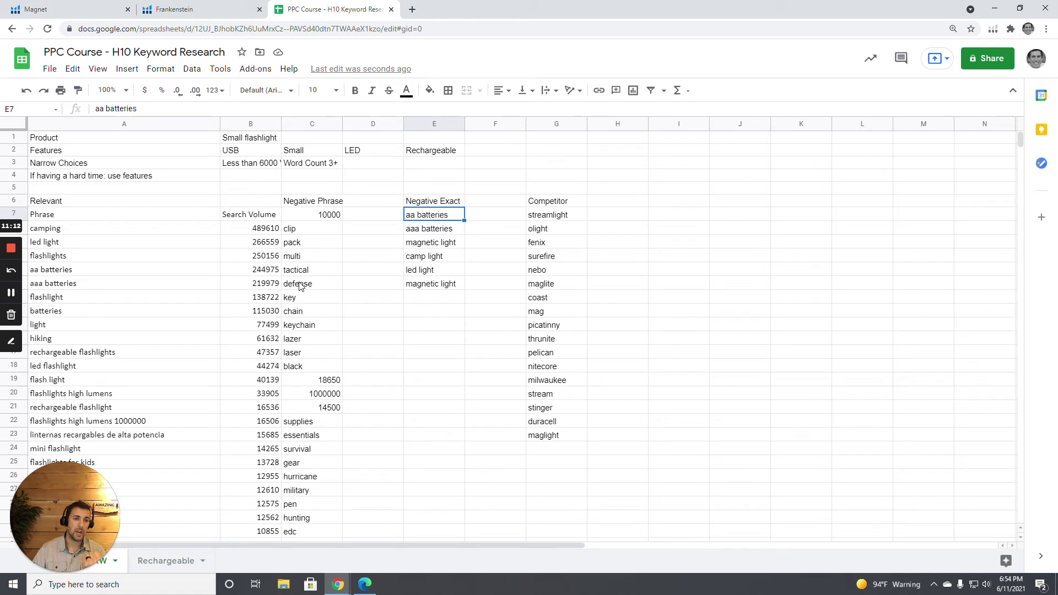
left_click_drag(436, 218, 444, 287)
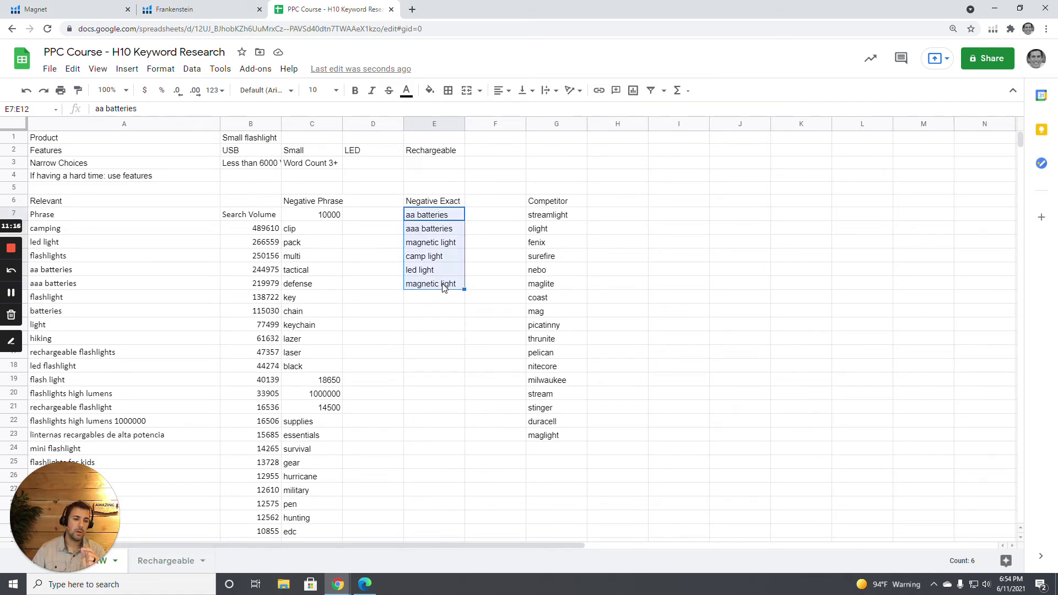
left_click(562, 218)
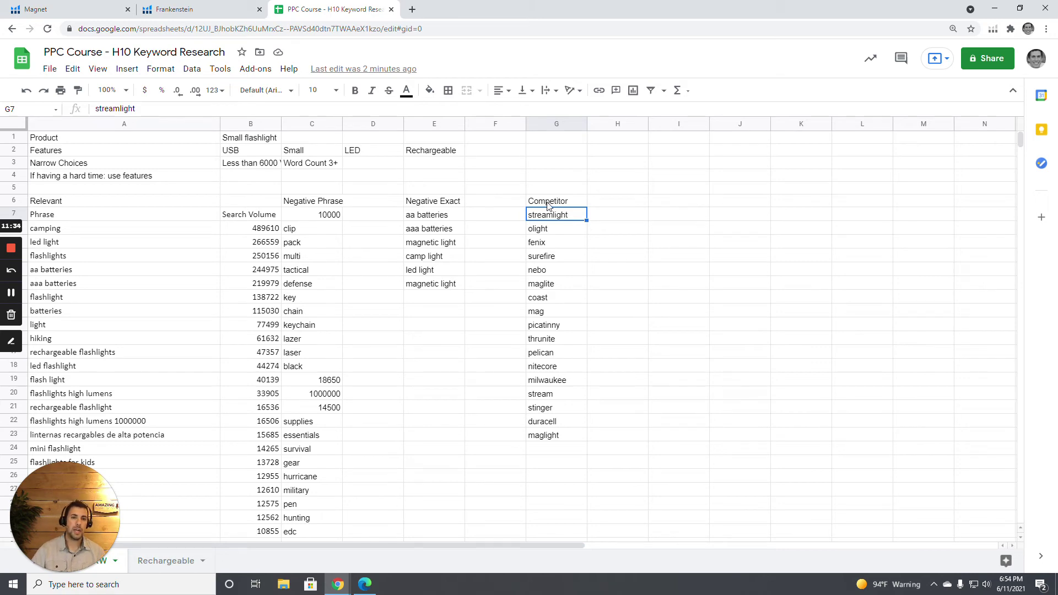
Step: Copy the spreadsheet's complete Negative Phrase list, from "10000" in C7 down to "batteries" in C60
left_click(304, 230)
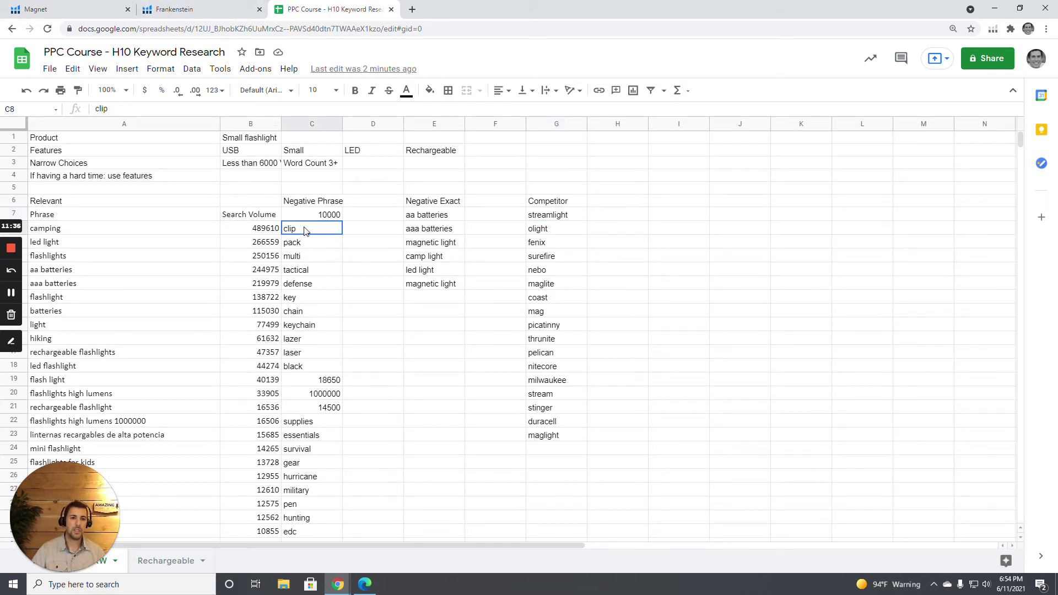
left_click_drag(318, 216, 278, 194)
scroll(279, 397, "up", 4)
left_click_drag(279, 397, 314, 444)
key("ctrl+c")
Step: Switch to Frankenstein and replace all of its original keywords with the copied Negative Phrase list
left_click(214, 5)
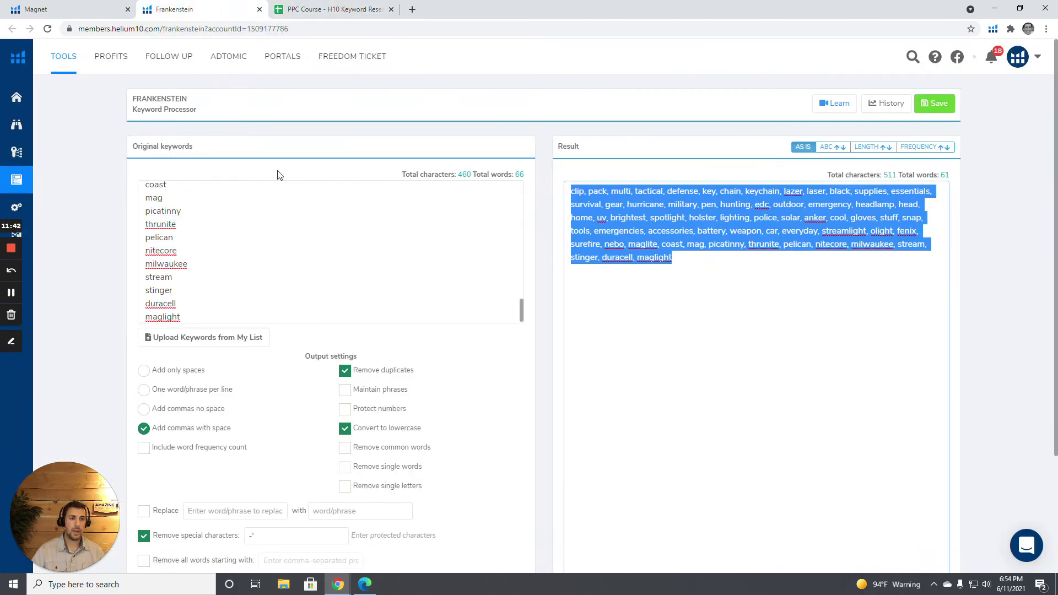
double_click(166, 264)
left_click(175, 291)
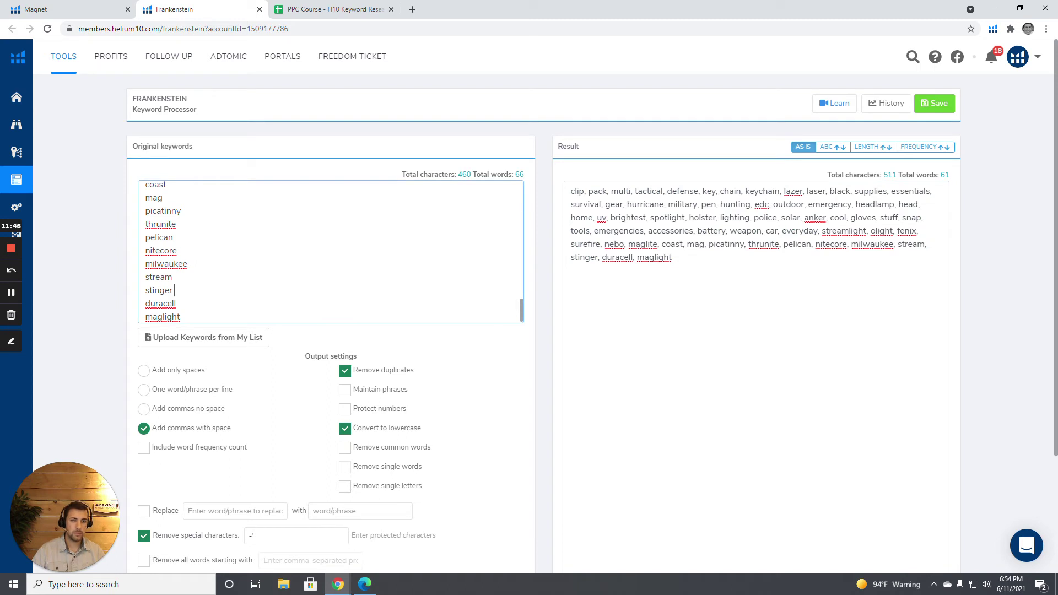
key("ctrl+a")
key("BackSpace")
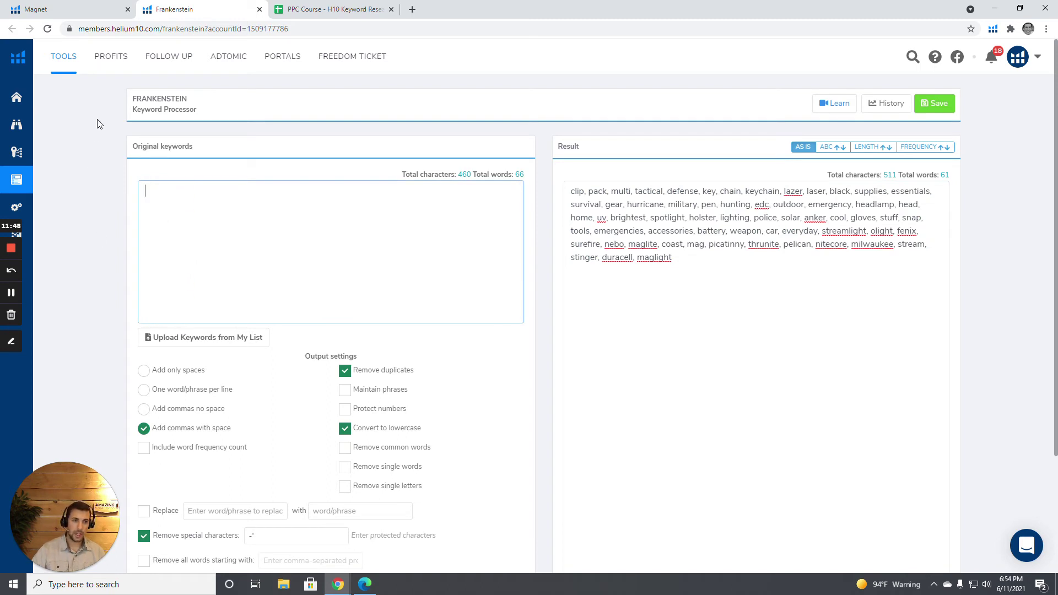
mouse_move(23, 185)
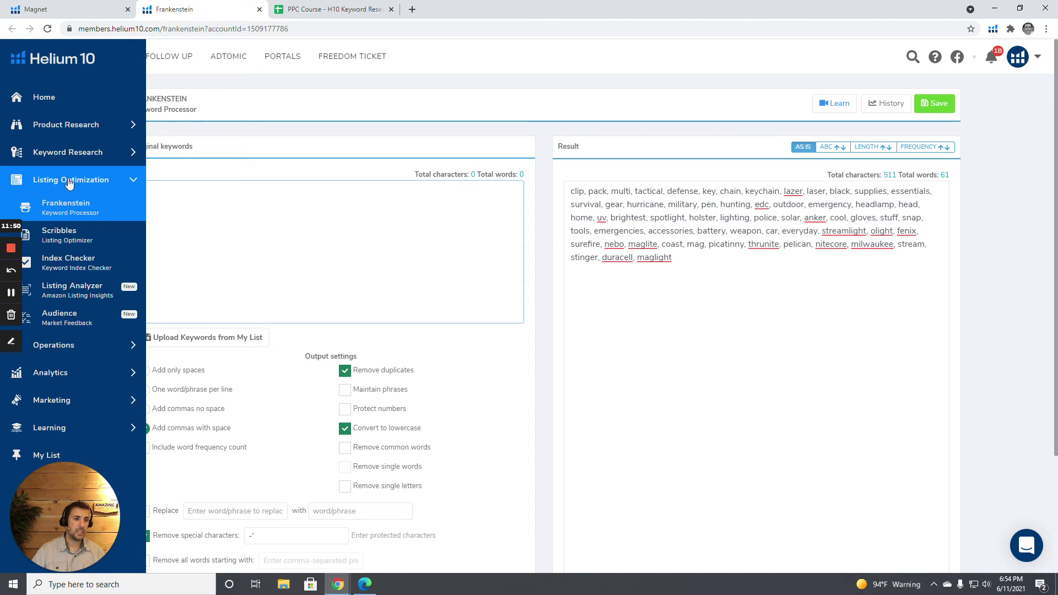
key("ctrl+v")
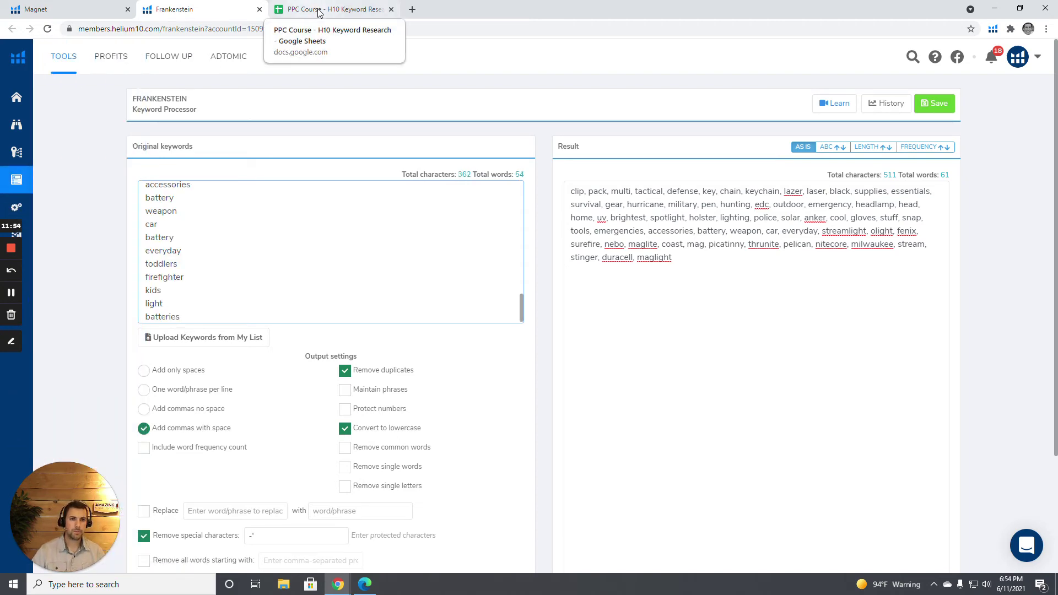
Step: Copy the spreadsheet's Competitor list, "streamlight" through "maglight", and append it on a new line below "batteries" in Frankenstein's original keywords
left_click(319, 12)
scroll(455, 208, "up", 10)
left_click_drag(560, 221, 557, 441)
key("ctrl+c")
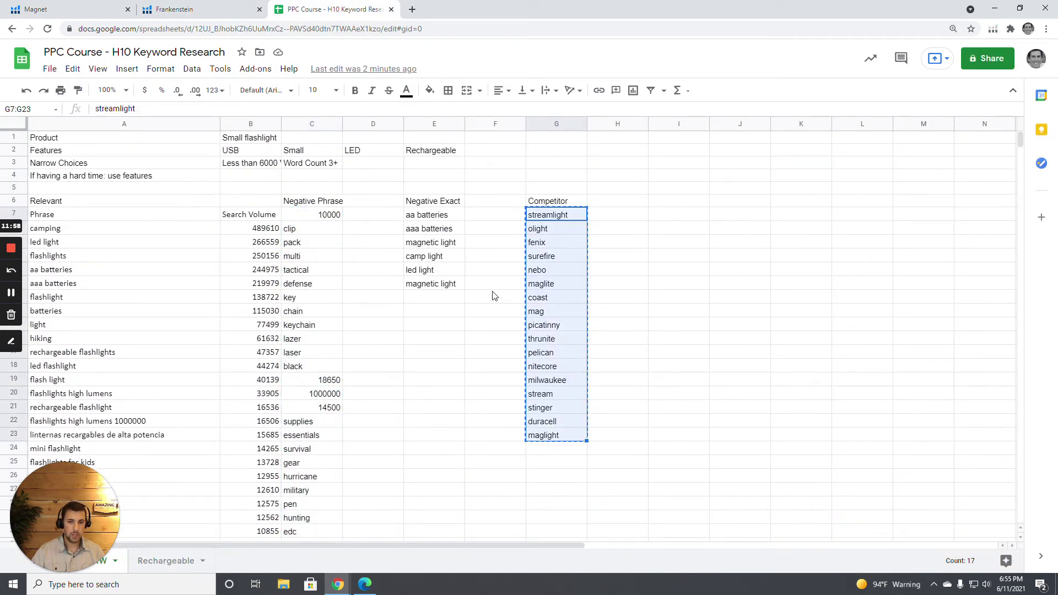
left_click(182, 9)
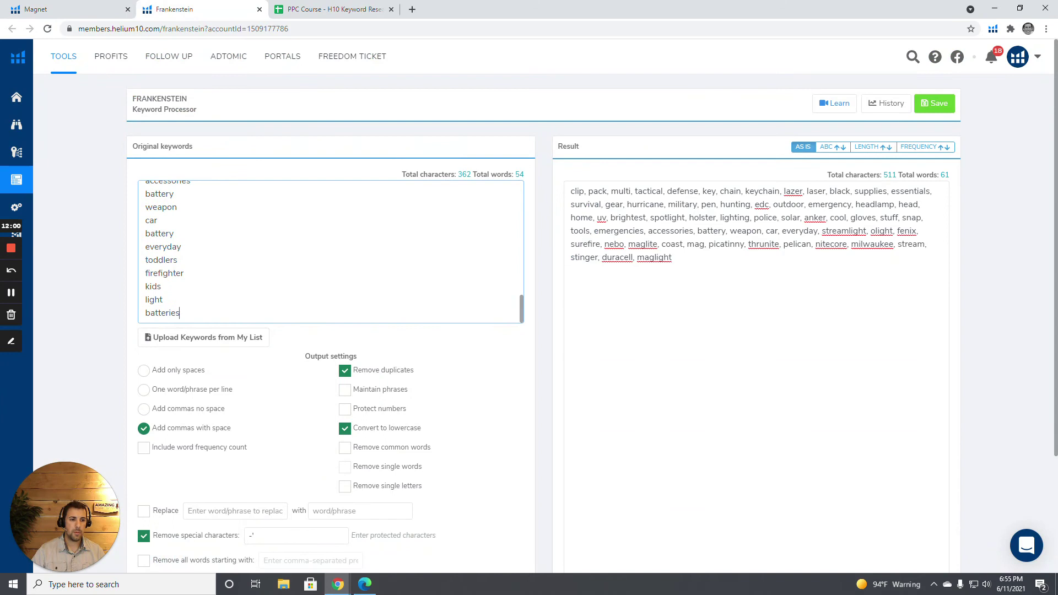
key("Return")
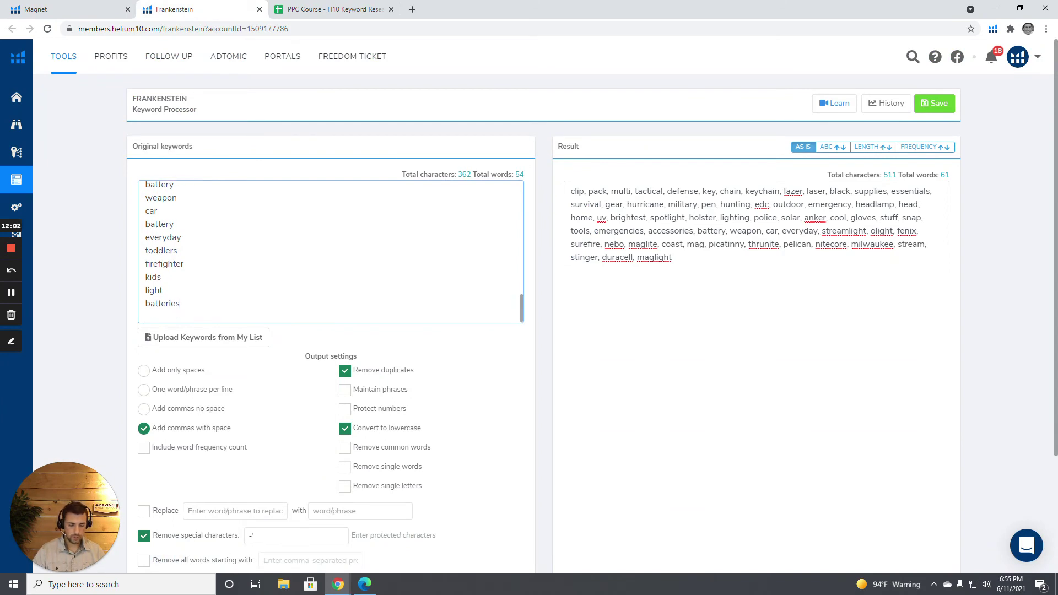
key("ctrl+v")
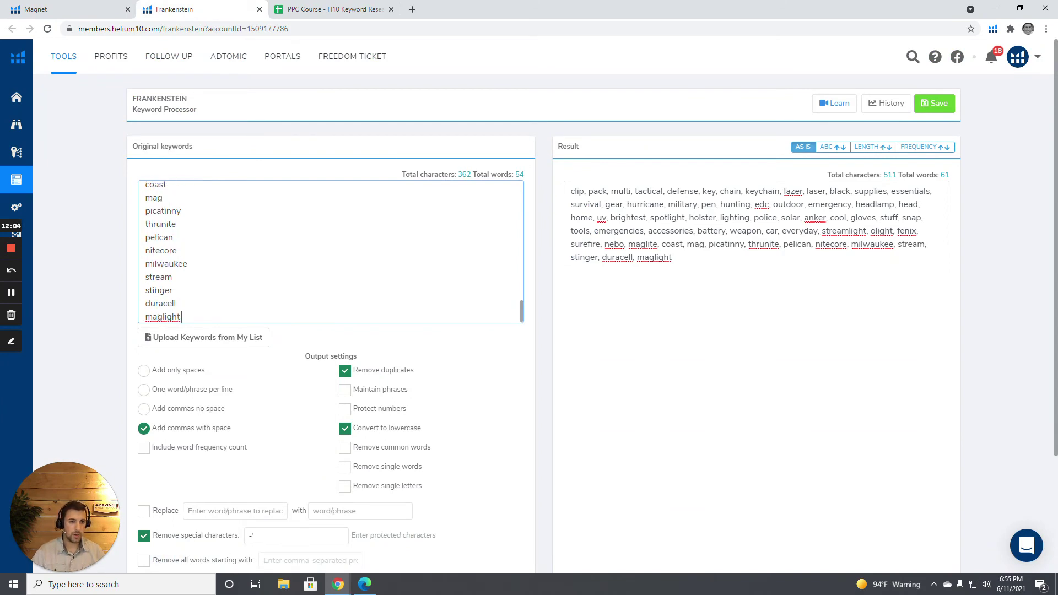
Step: Process the combined negative and competitor keywords in Frankenstein, keeping commas with space, duplicate removal and lowercase conversion enabled
scroll(162, 340, "down", 1)
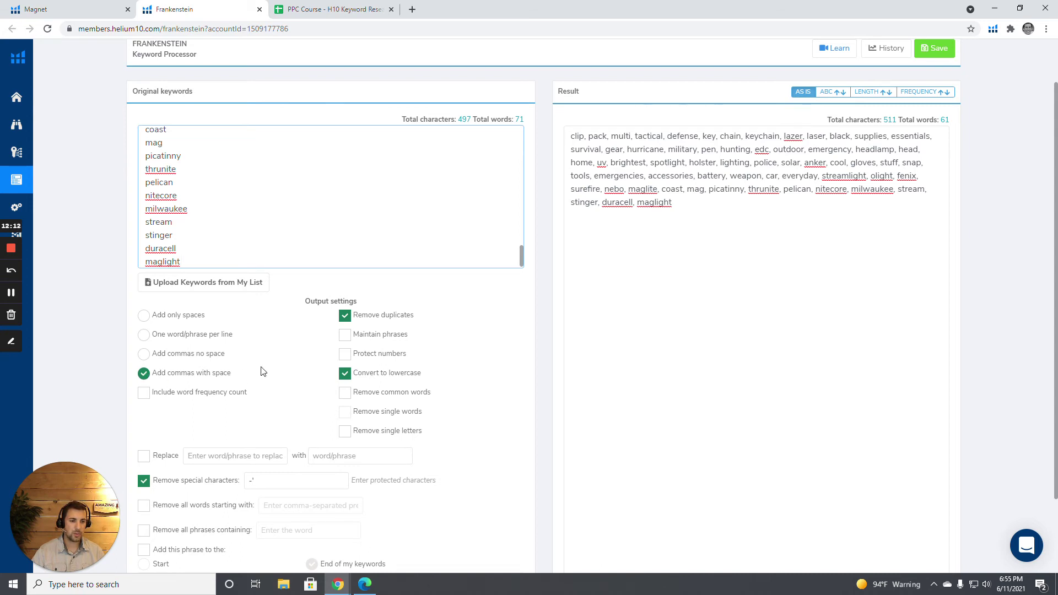
scroll(276, 362, "down", 2)
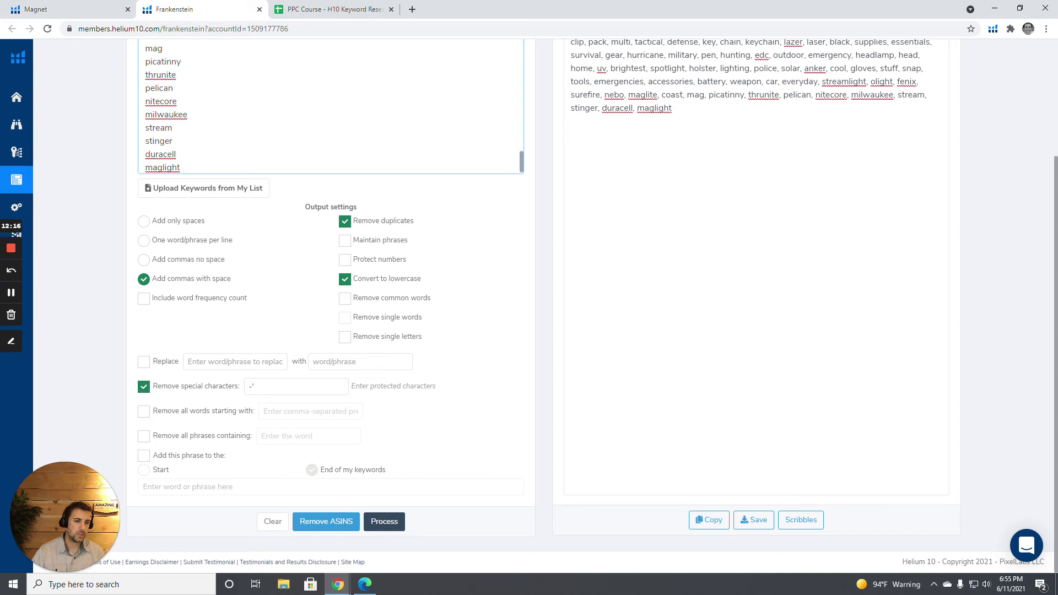
left_click(384, 521)
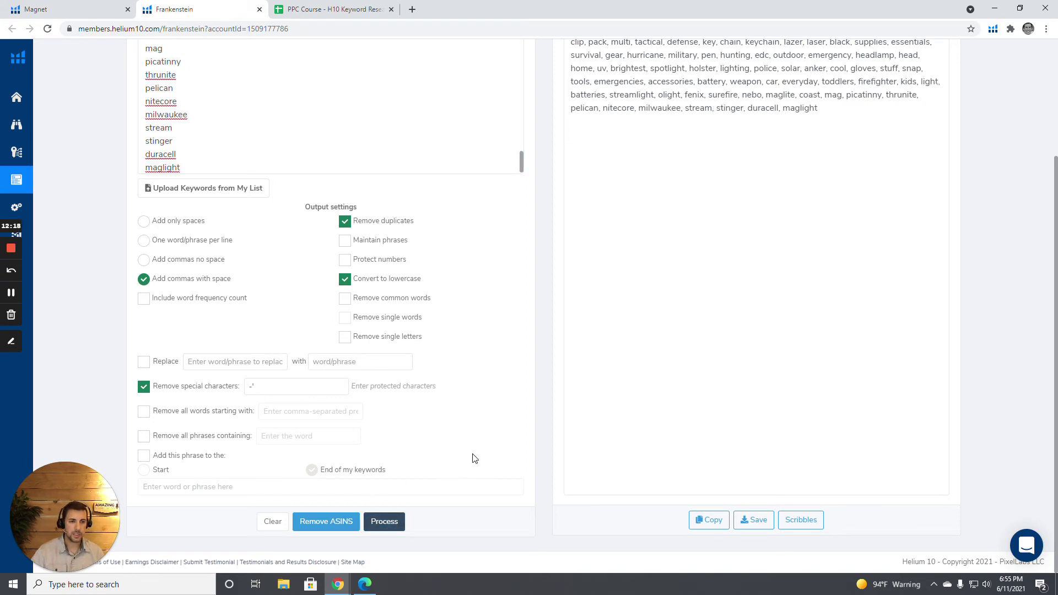
scroll(531, 359, "up", 1)
scroll(546, 309, "up", 2)
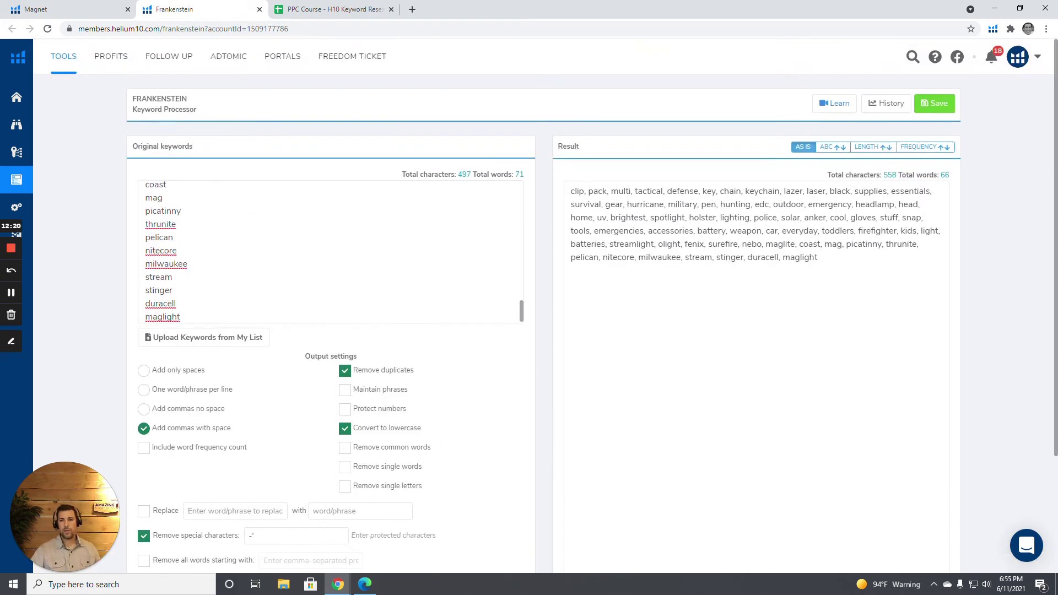
Step: Copy Frankenstein's full result into Magnet's "Exclude phrases that contain" filter, replacing the old exclusions, and apply the filter
scroll(331, 251, "down", 1)
left_click_drag(818, 258, 563, 196)
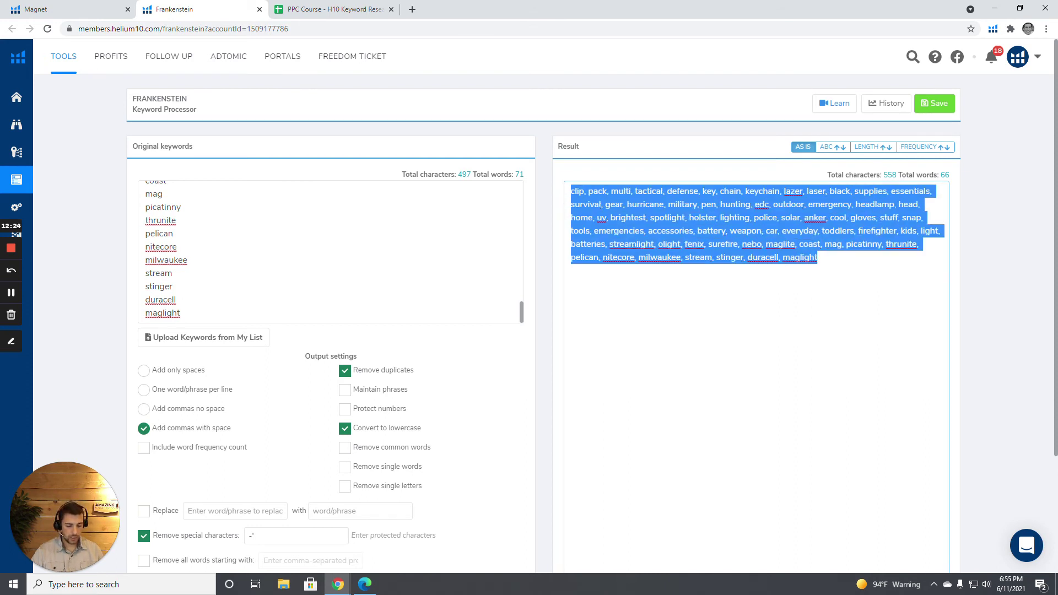
left_click(83, 9)
scroll(571, 225, "up", 4)
scroll(571, 224, "up", 3)
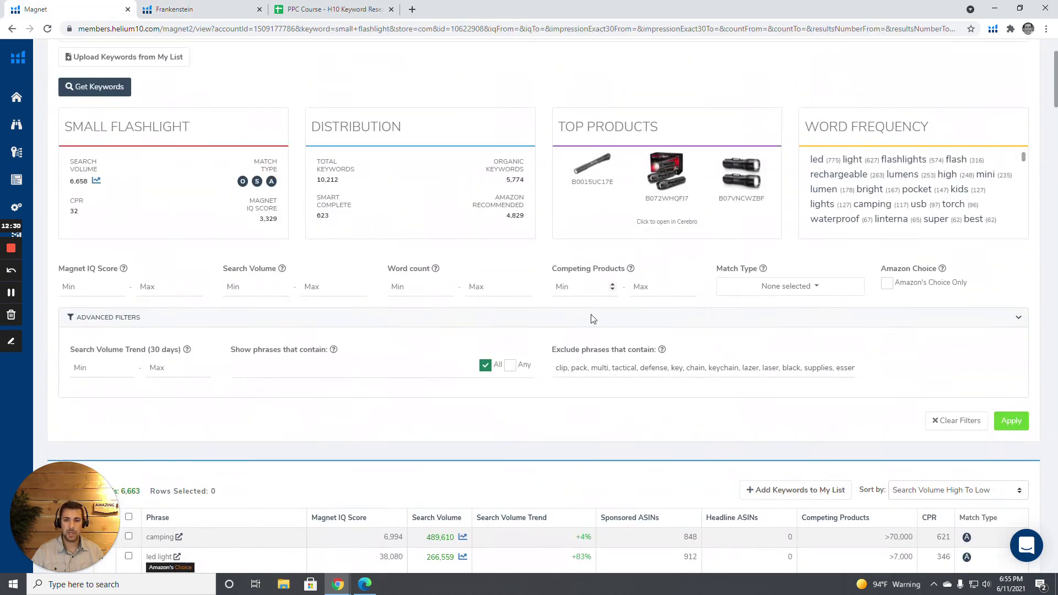
triple_click(593, 367)
key("ctrl+v")
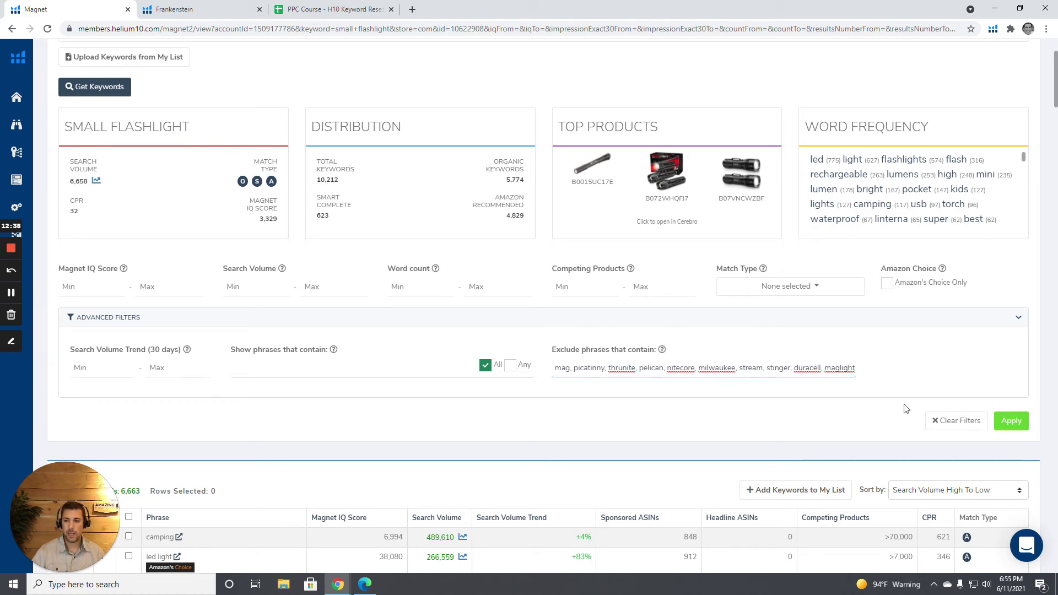
left_click(1010, 421)
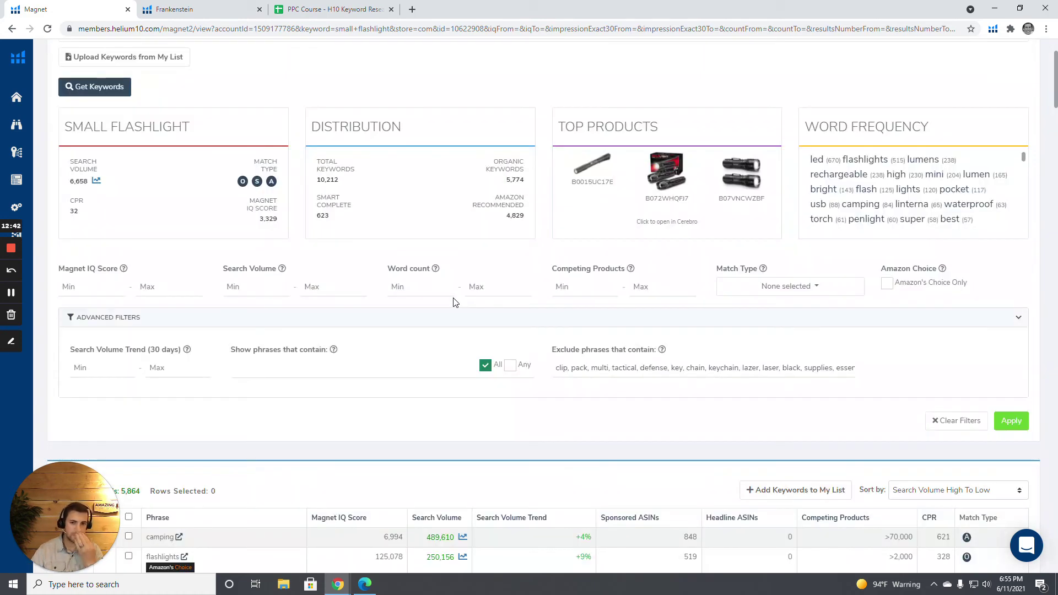
Step: Set Magnet's minimum word count to 3 and apply the filter to the keyword results
scroll(414, 290, "down", 4)
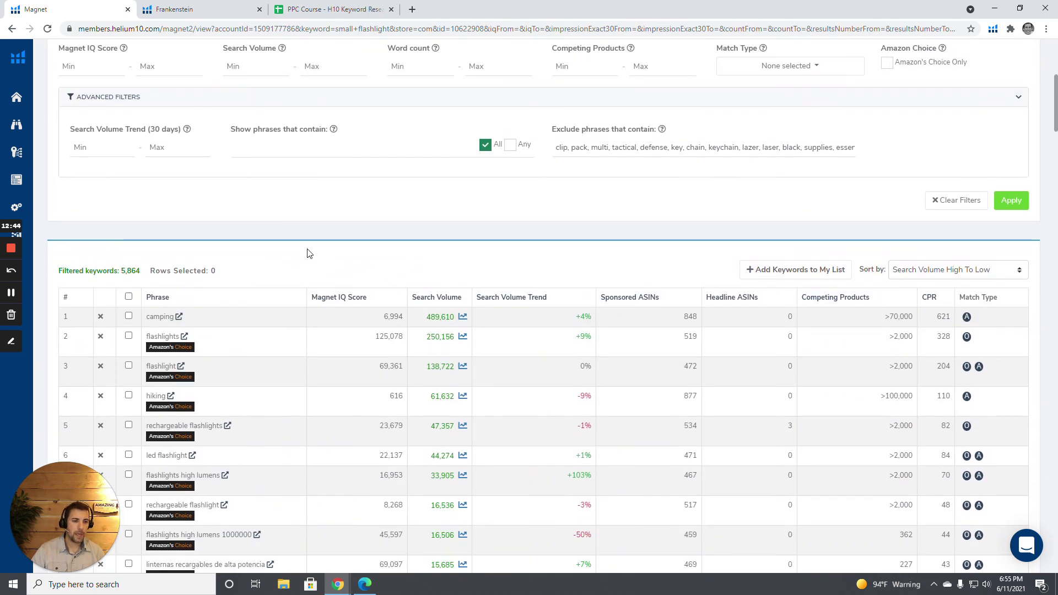
scroll(346, 242, "up", 2)
scroll(366, 295, "down", 3)
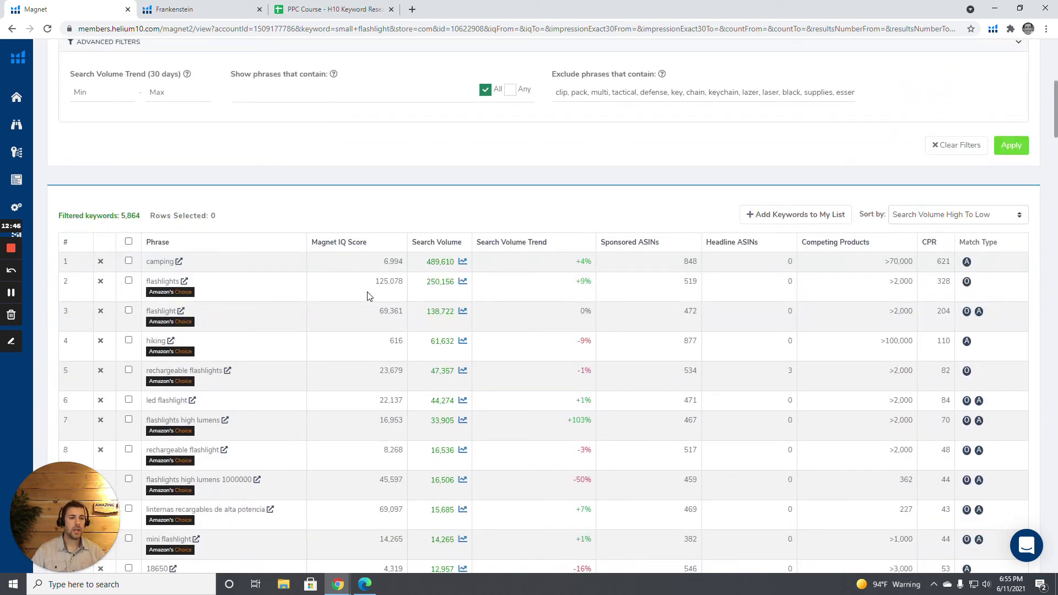
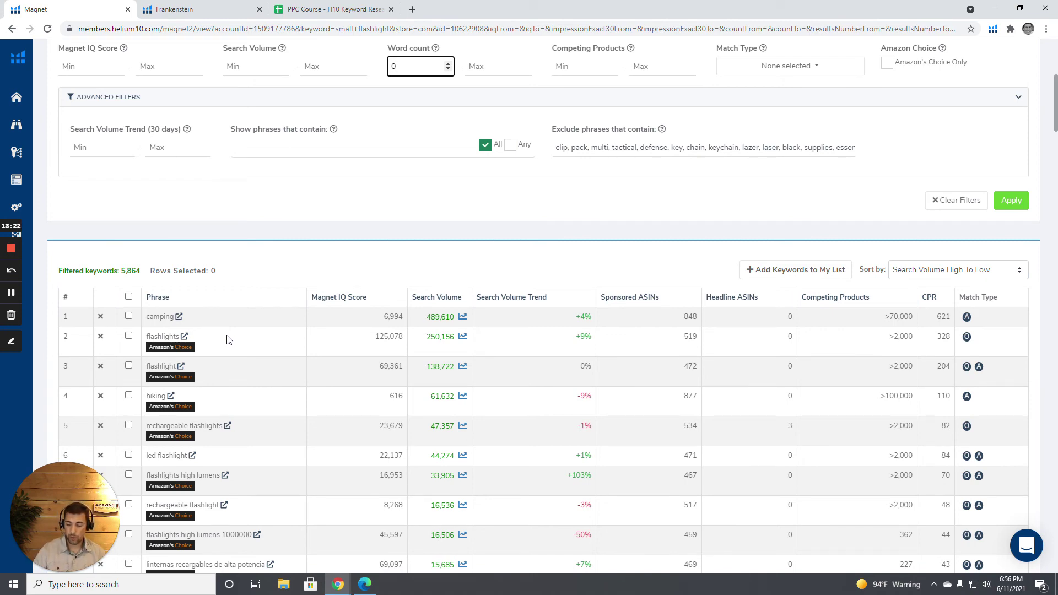
key("BackSpace")
key("BackSpace")
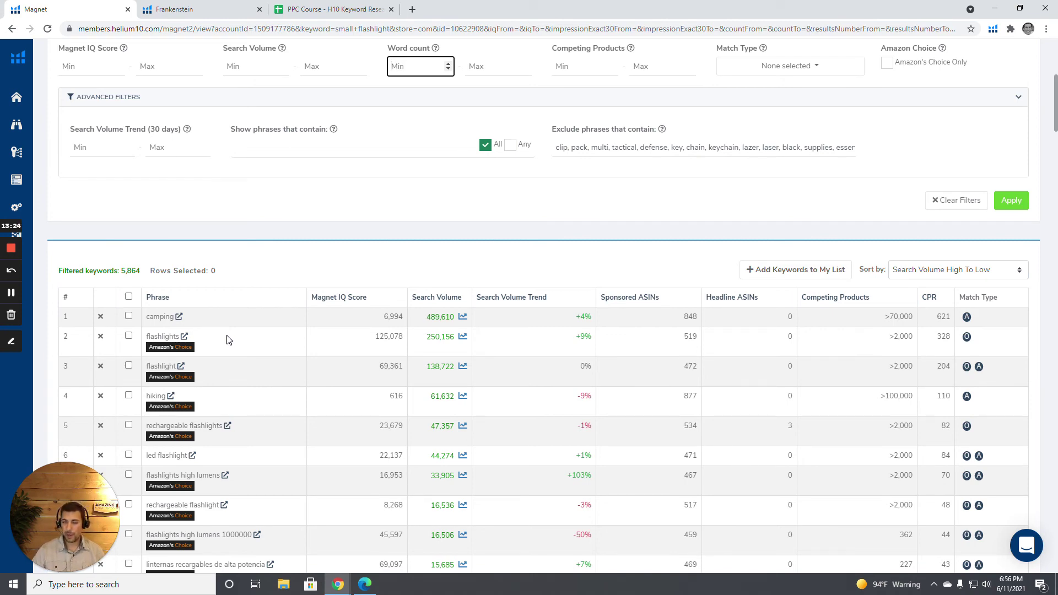
scroll(314, 352, "up", 3)
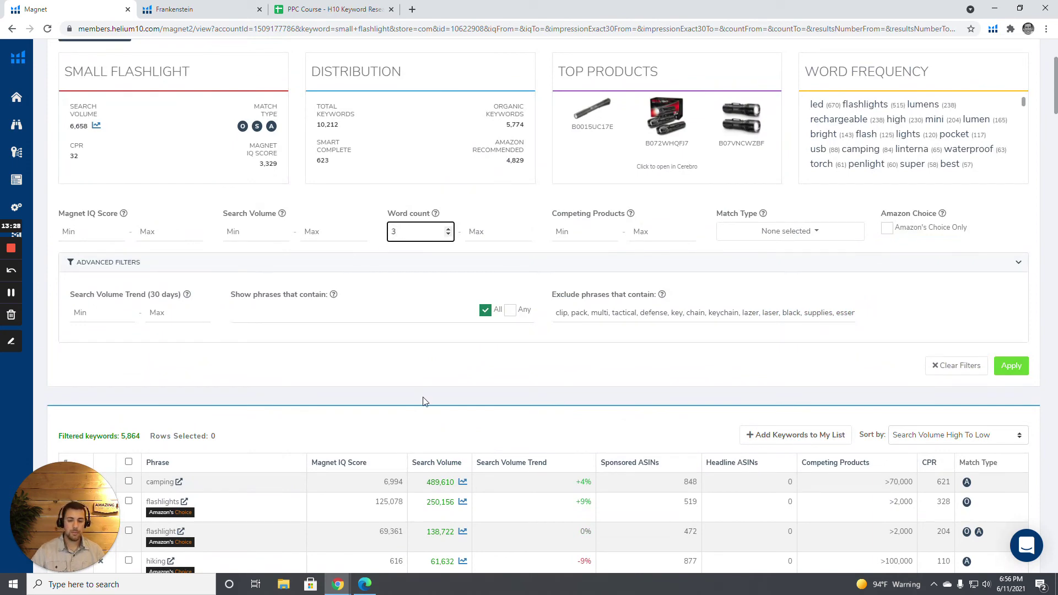
key("Return")
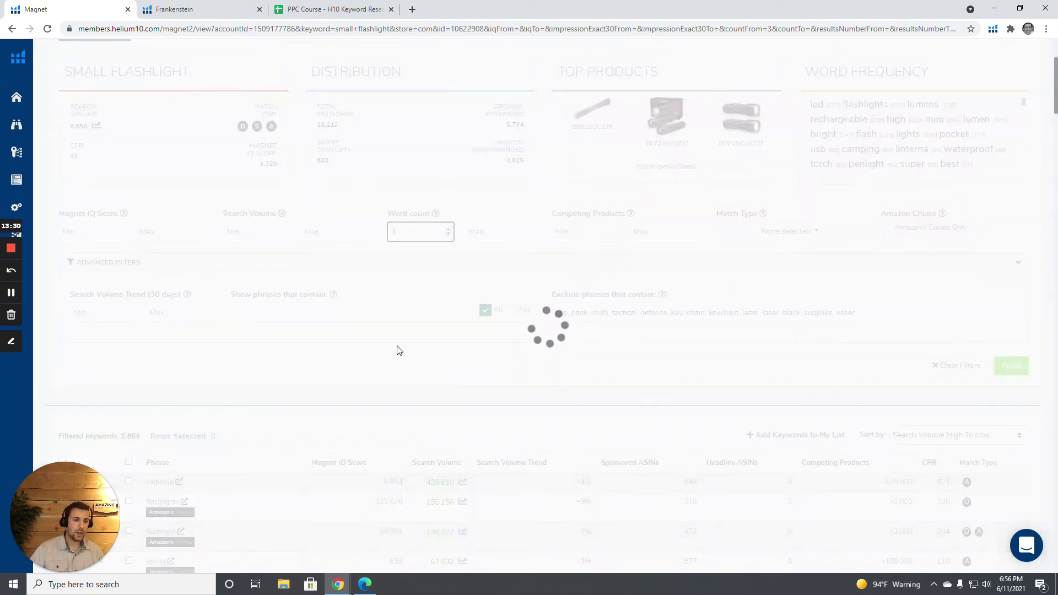
Step: Examine the highest-volume Magnet keywords that have at least three words for relevance to the small flashlight
scroll(309, 358, "down", 2)
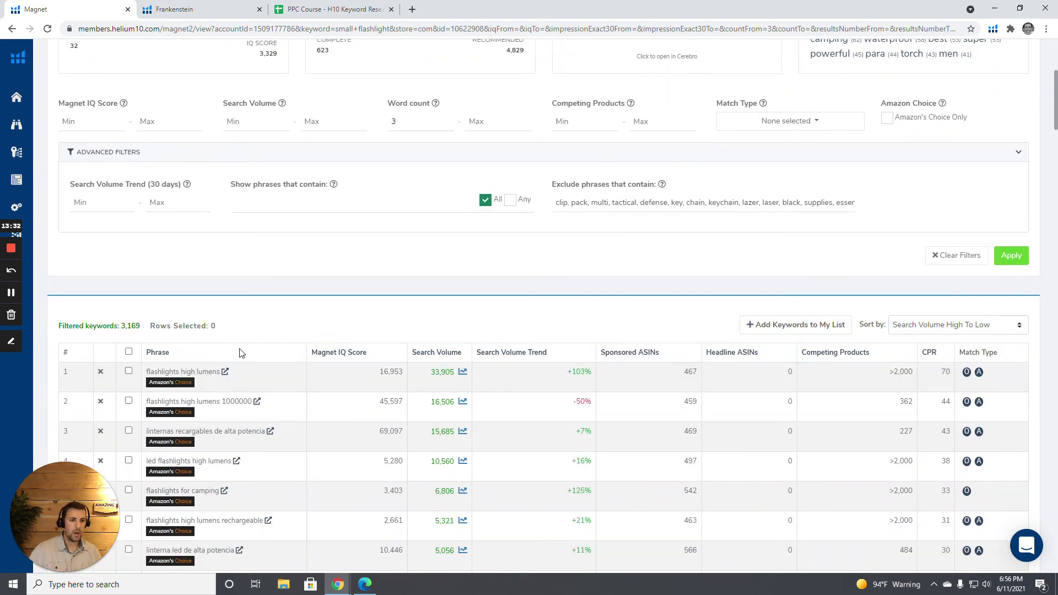
scroll(259, 353, "down", 1)
scroll(259, 353, "down", 1)
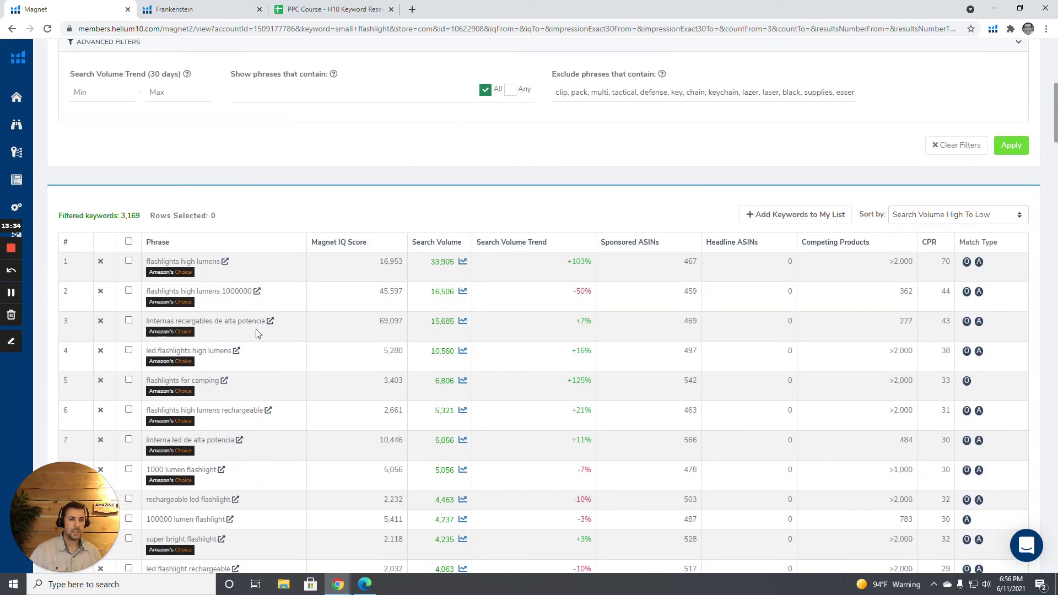
scroll(234, 339, "down", 3)
scroll(292, 254, "up", 1)
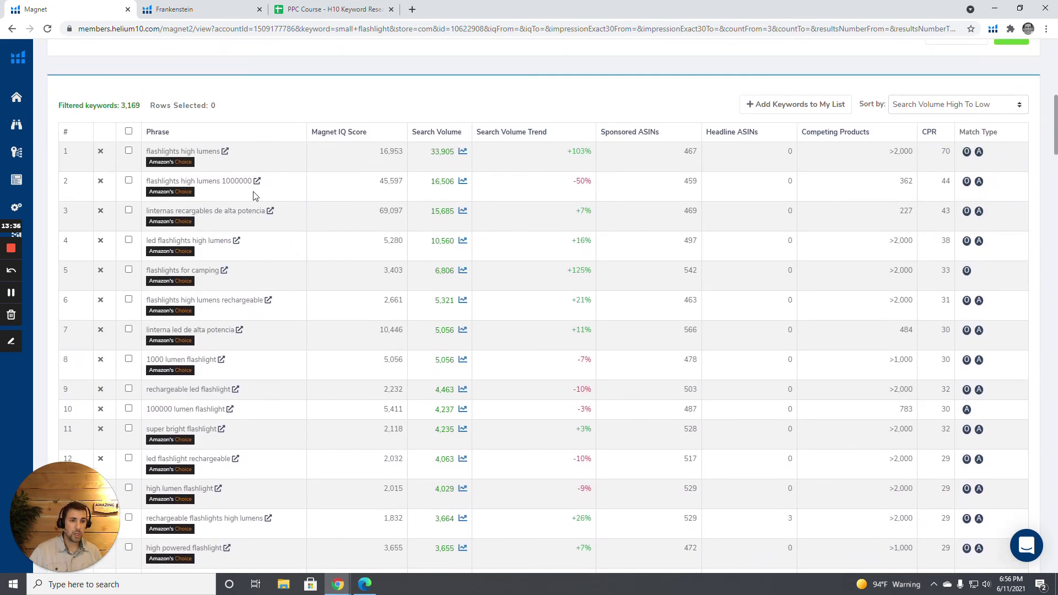
Step: Examine the top Magnet results' phrases and search volumes, including the one containing 1000000, against the current filters
double_click(237, 181)
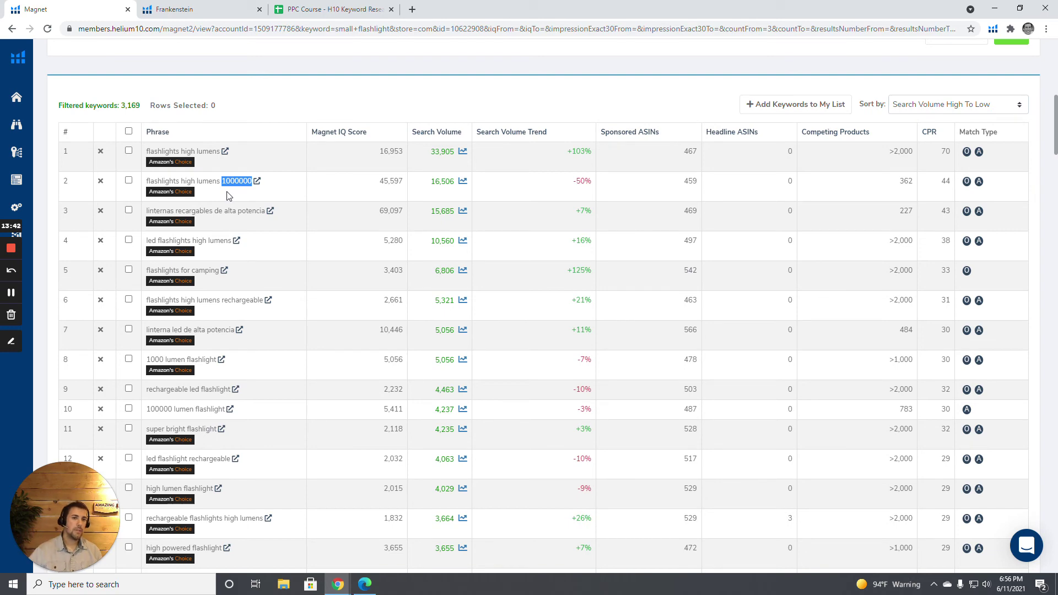
scroll(231, 198, "up", 4)
scroll(352, 209, "down", 1)
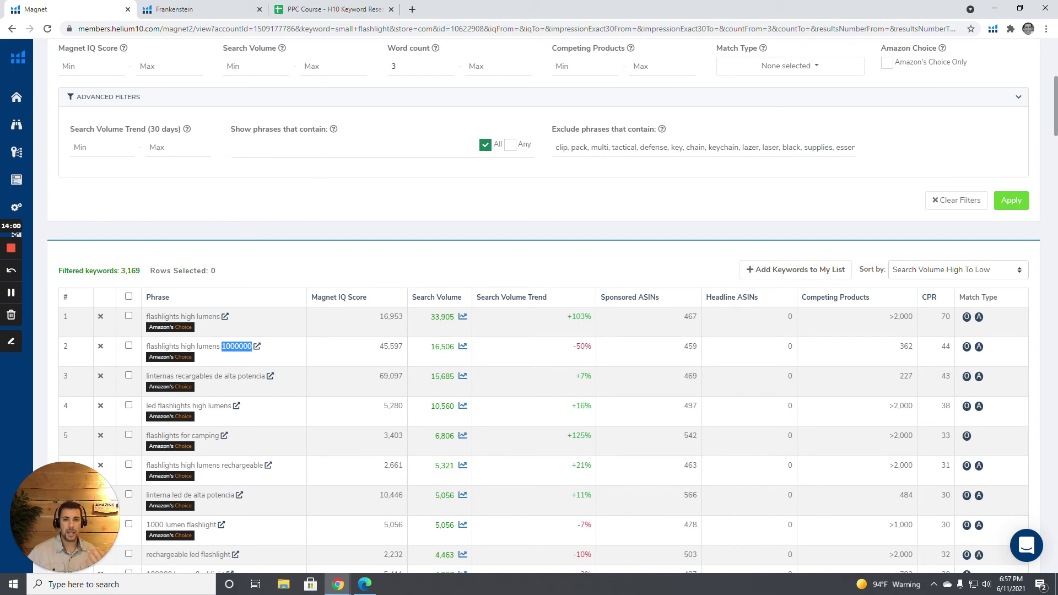
scroll(335, 210, "up", 1)
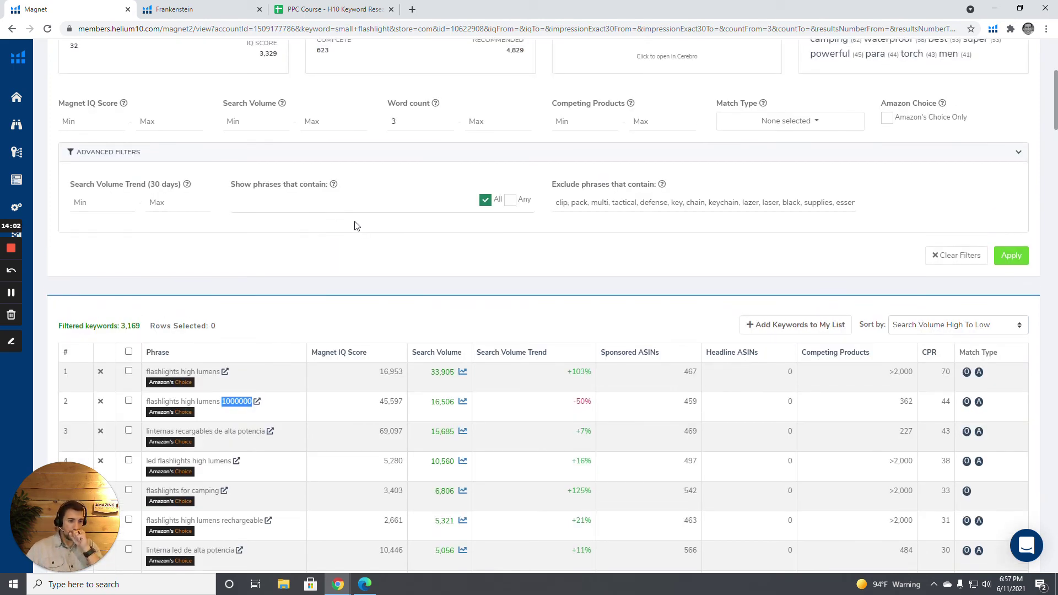
scroll(286, 259, "up", 2)
left_click(230, 231)
scroll(396, 342, "down", 4)
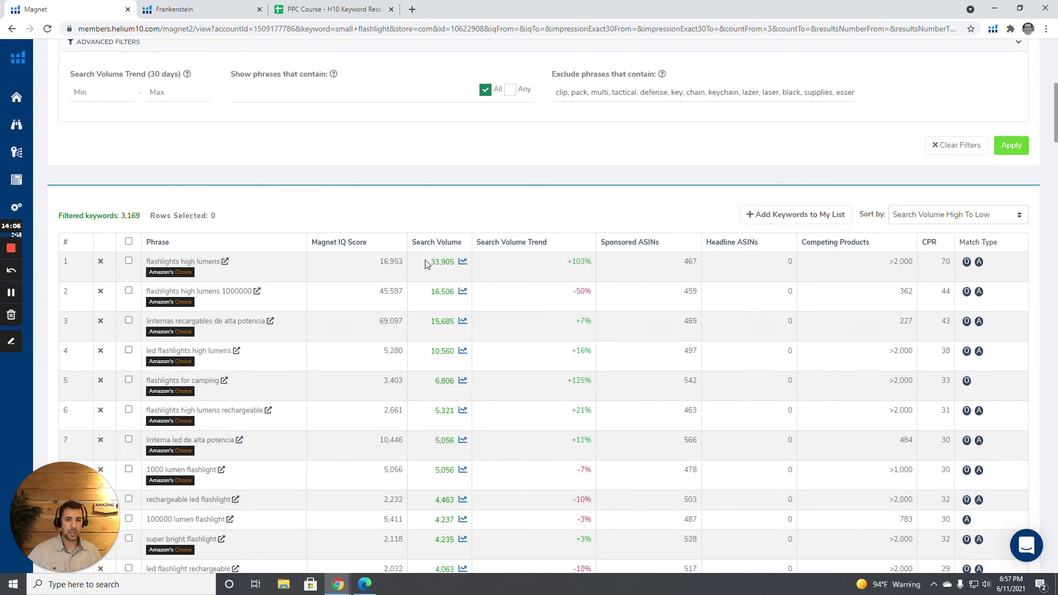
mouse_move(430, 261)
left_mouse_down()
mouse_move(458, 272)
mouse_move(450, 337)
mouse_move(445, 275)
left_mouse_up()
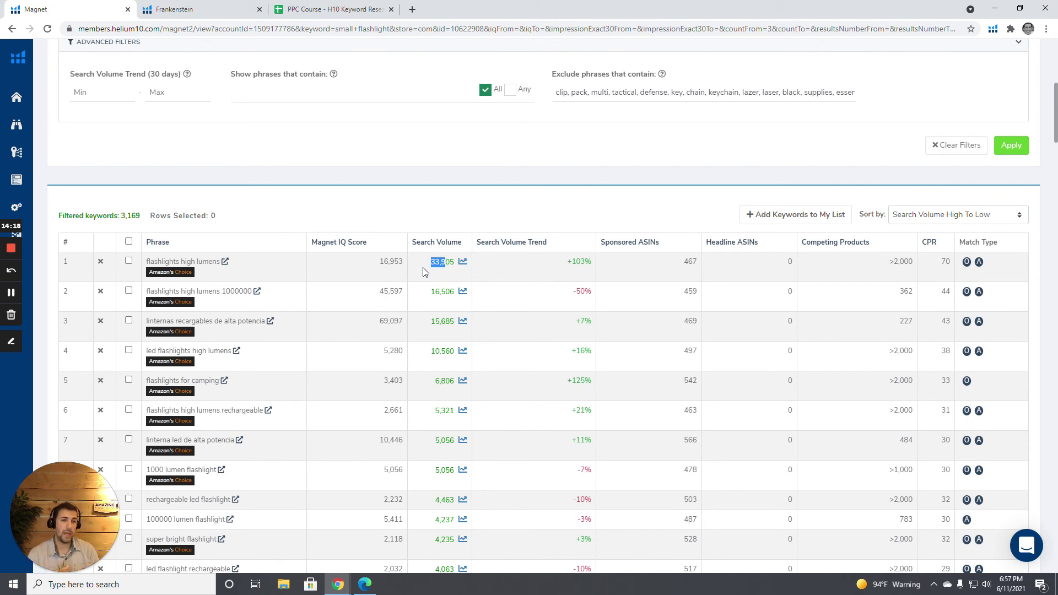
Step: Set Magnet's maximum search volume to 6000, apply the filter and check the resulting keyword list
scroll(423, 272, "up", 4)
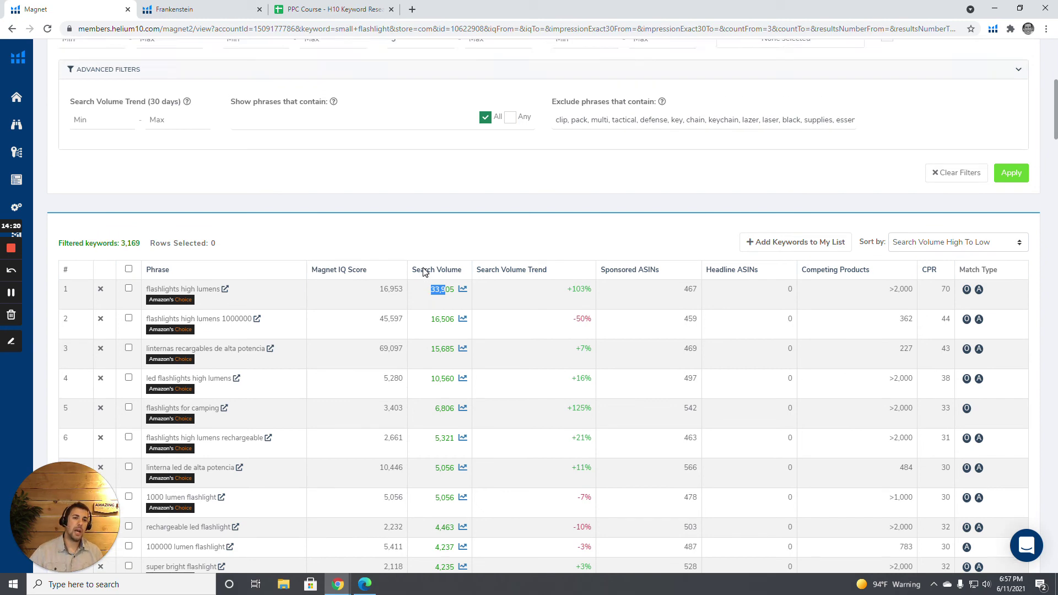
left_click(256, 232)
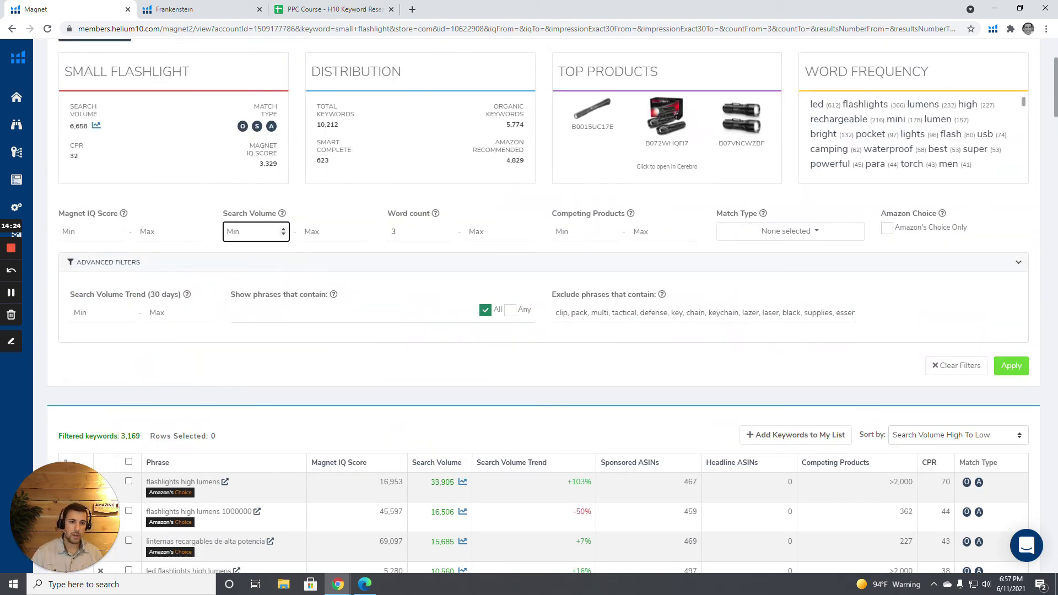
left_click(331, 231)
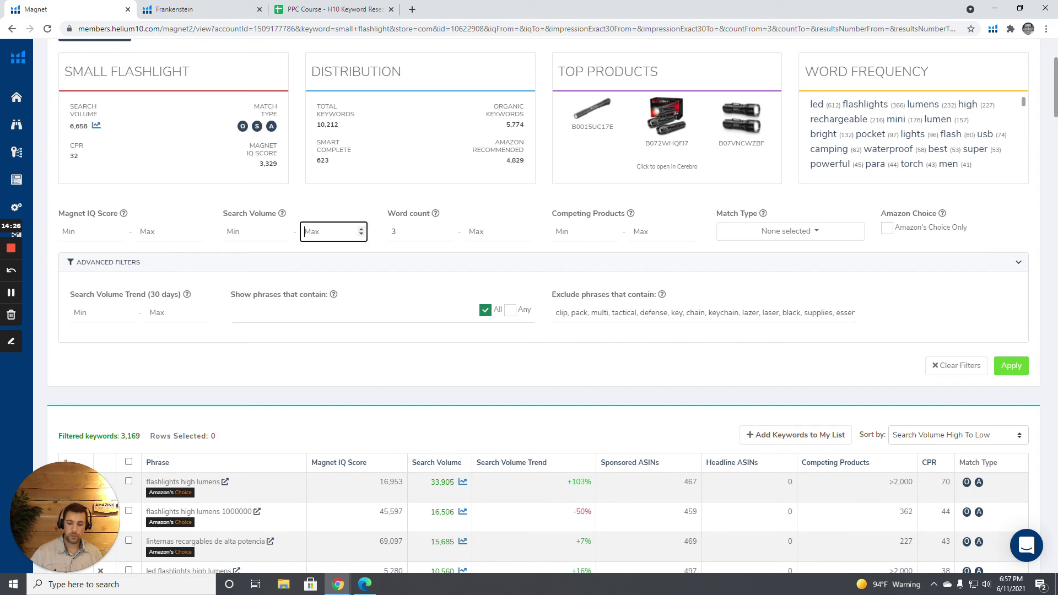
type("6000")
key("Return")
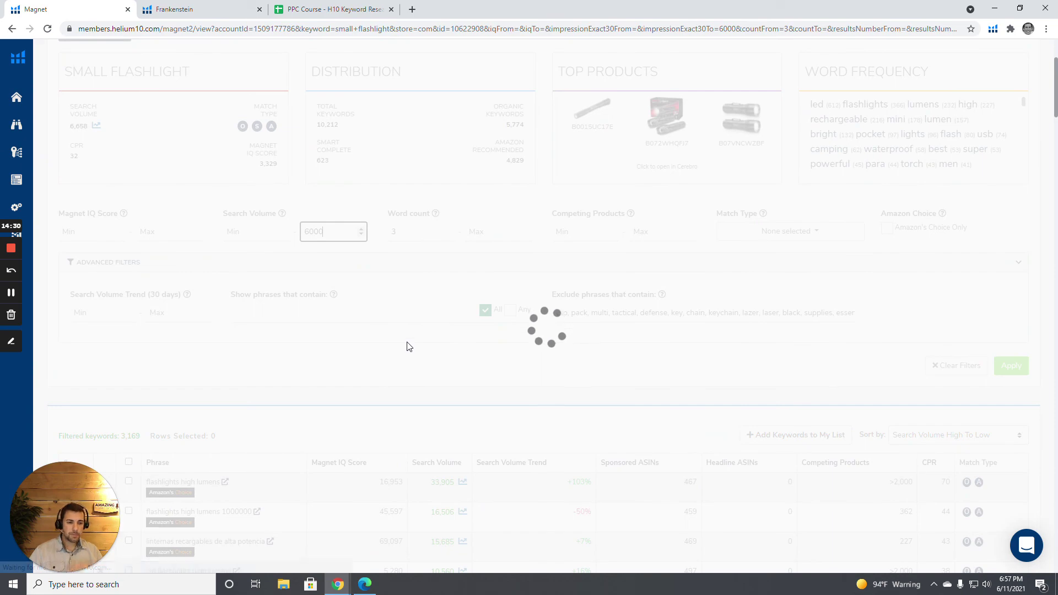
scroll(407, 348, "down", 3)
scroll(404, 343, "down", 4)
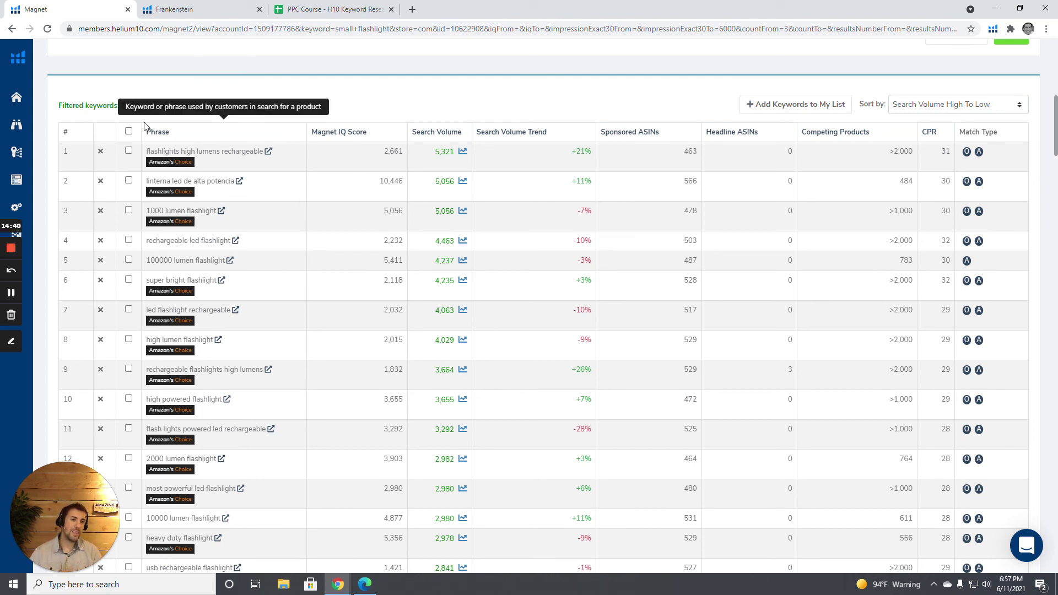
scroll(221, 140, "up", 2)
scroll(264, 142, "up", 3)
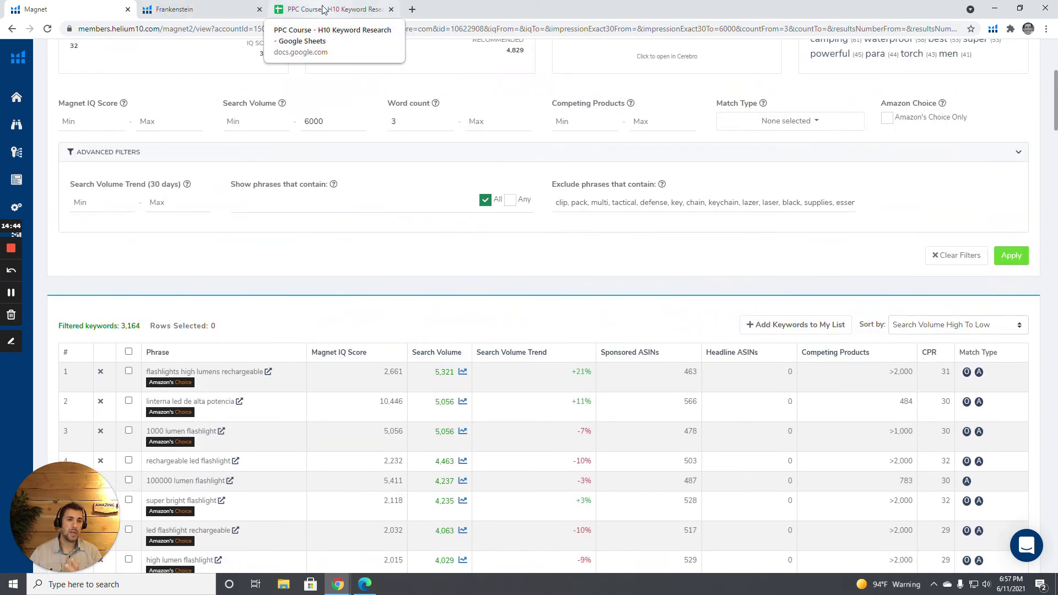
Step: Switch to the H10 Keyword Research spreadsheet, go over the product features in row 2 and copy "Rechargeable" from cell E2
left_click(284, 9)
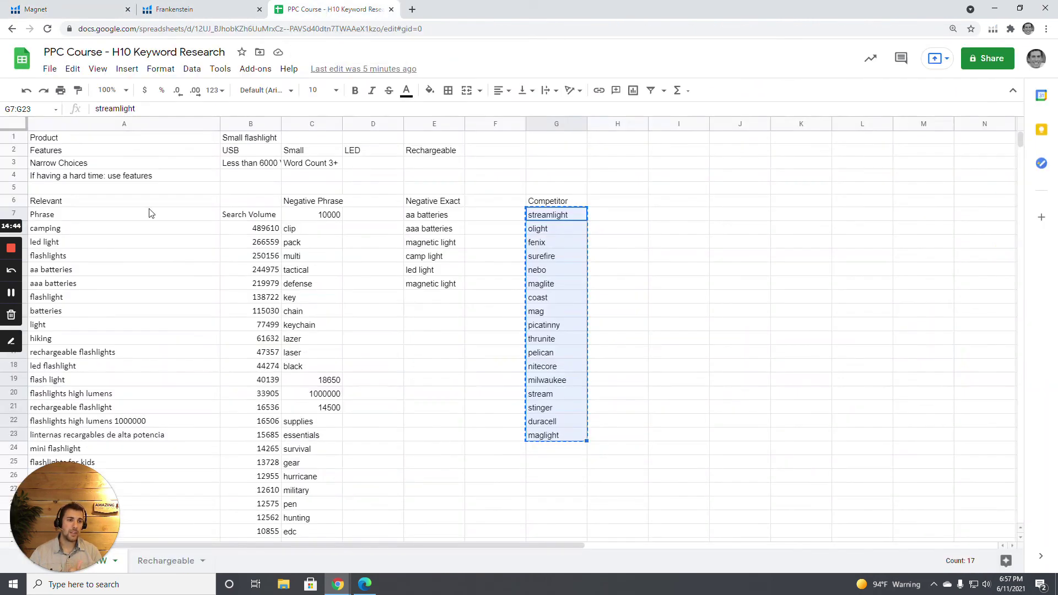
left_click(229, 154)
left_click(340, 151)
left_click(359, 152)
left_click(411, 152)
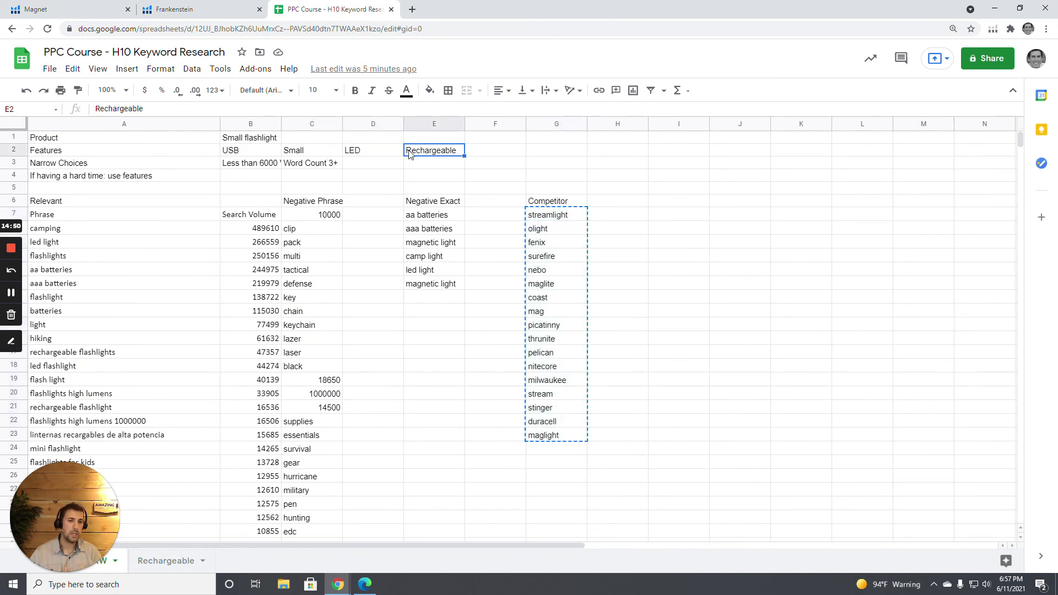
mouse_move(438, 154)
left_mouse_down()
mouse_move(259, 156)
mouse_move(441, 157)
left_mouse_up()
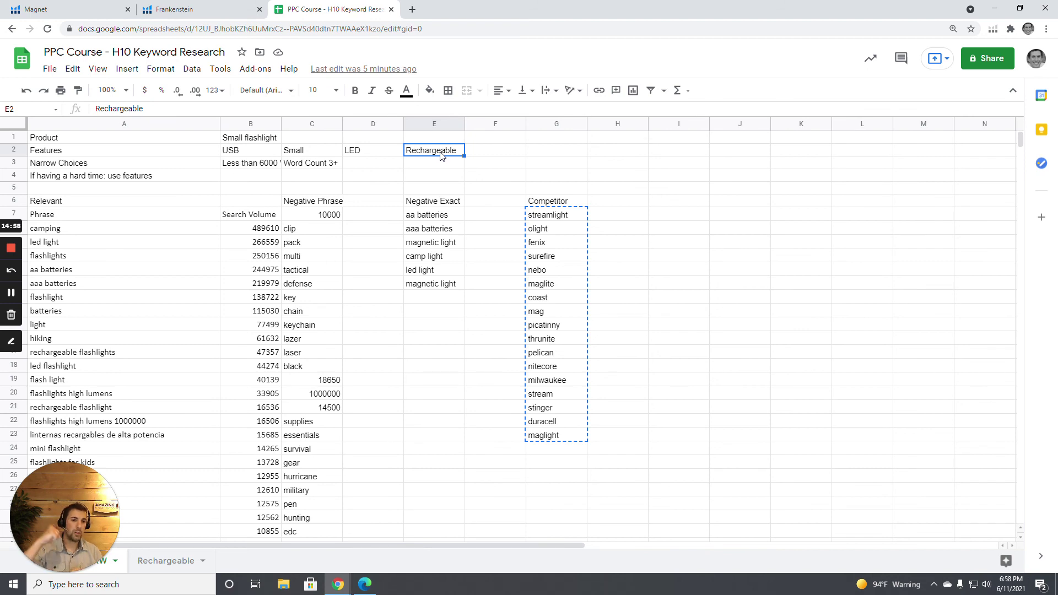
key("ctrl+c")
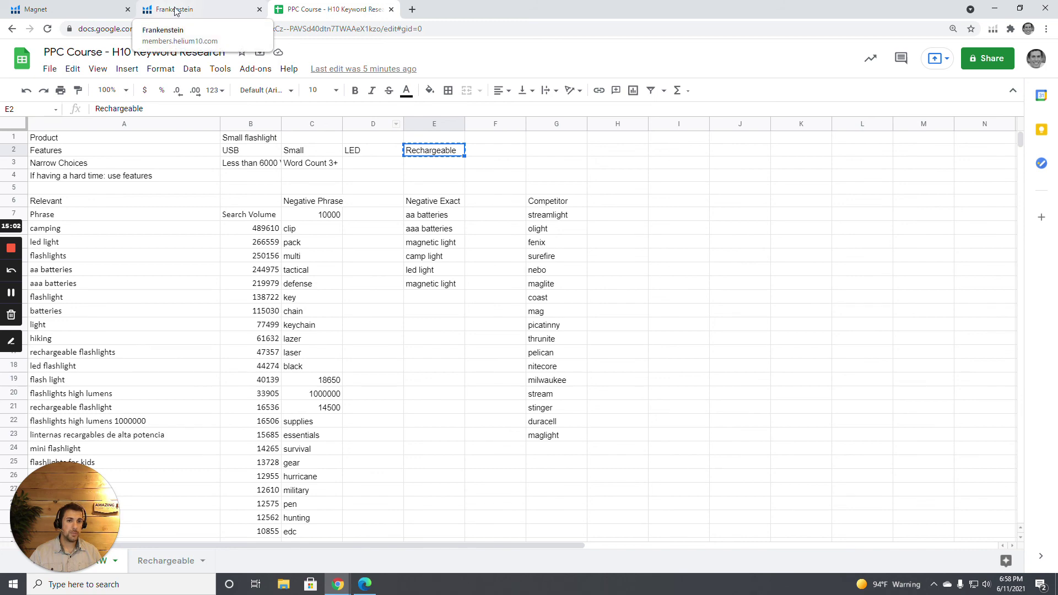
Step: Paste "Rechargeable" into Magnet's "Show phrases that contain" filter and apply it
left_click(98, 13)
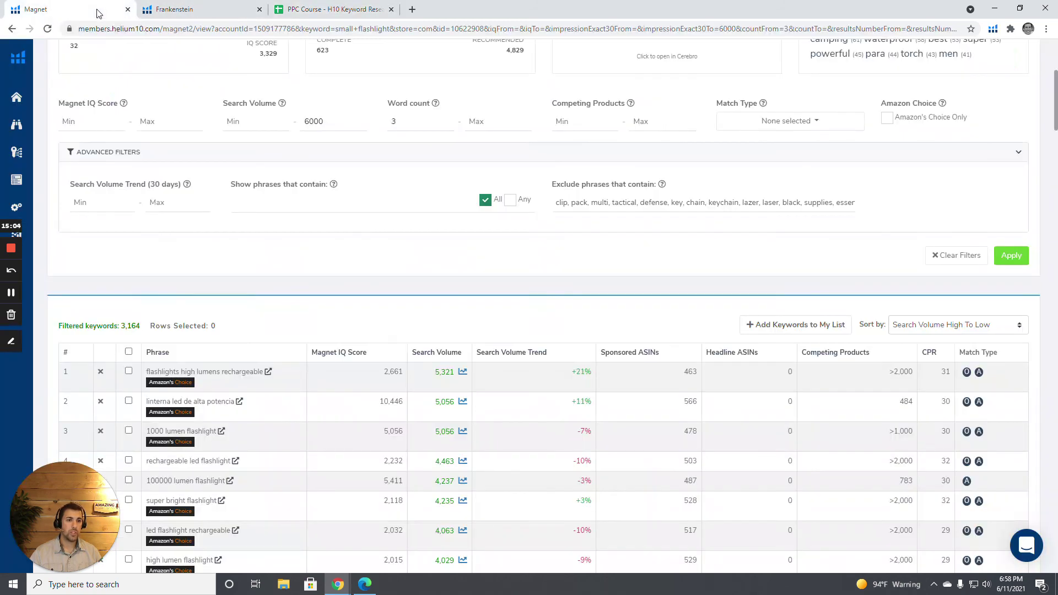
left_click(281, 199)
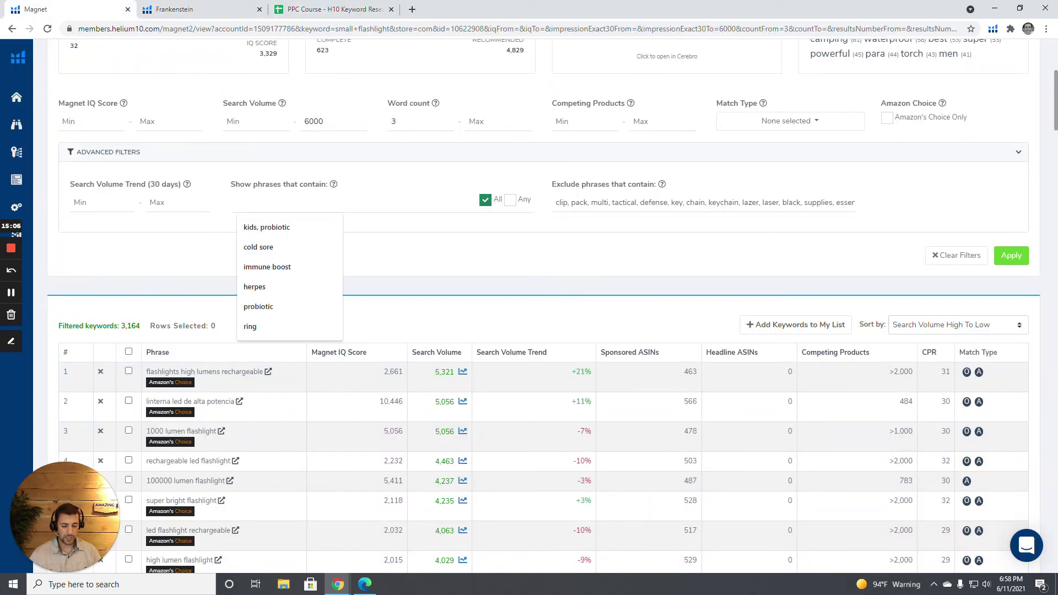
key("ctrl+v")
left_click(1013, 256)
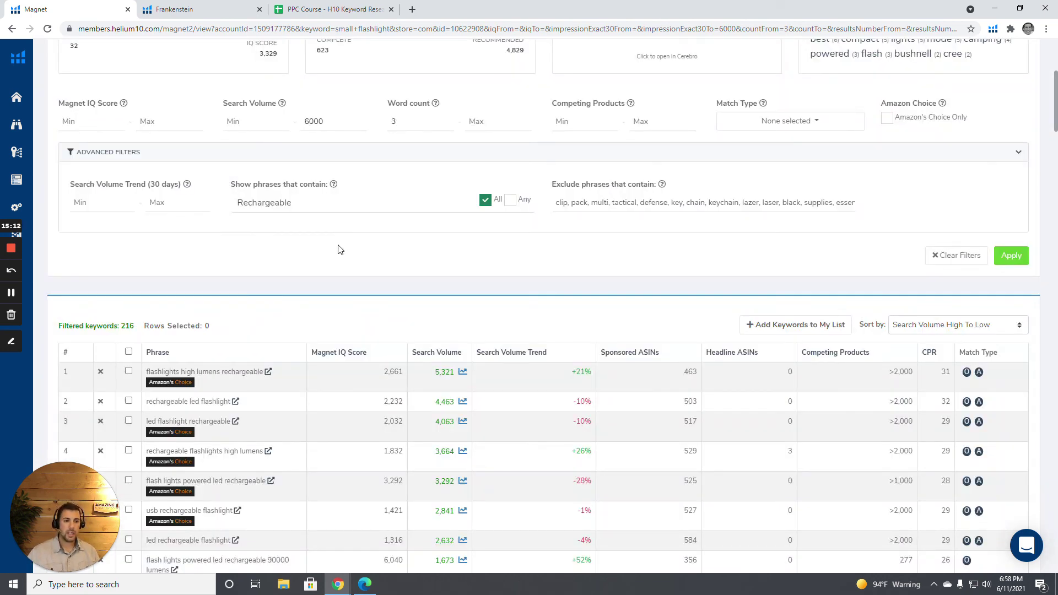
Step: Examine the rechargeable keyword results in Magnet for phrases relevant to the small flashlight, such as "small rechargeable flashlight"
scroll(340, 250, "down", 4)
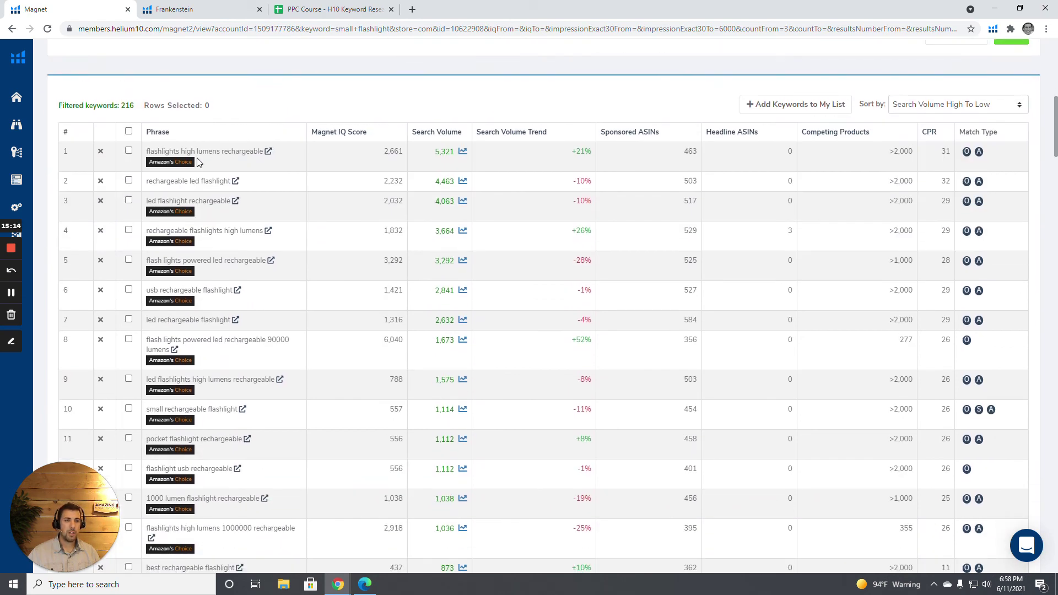
left_click_drag(145, 152, 263, 153)
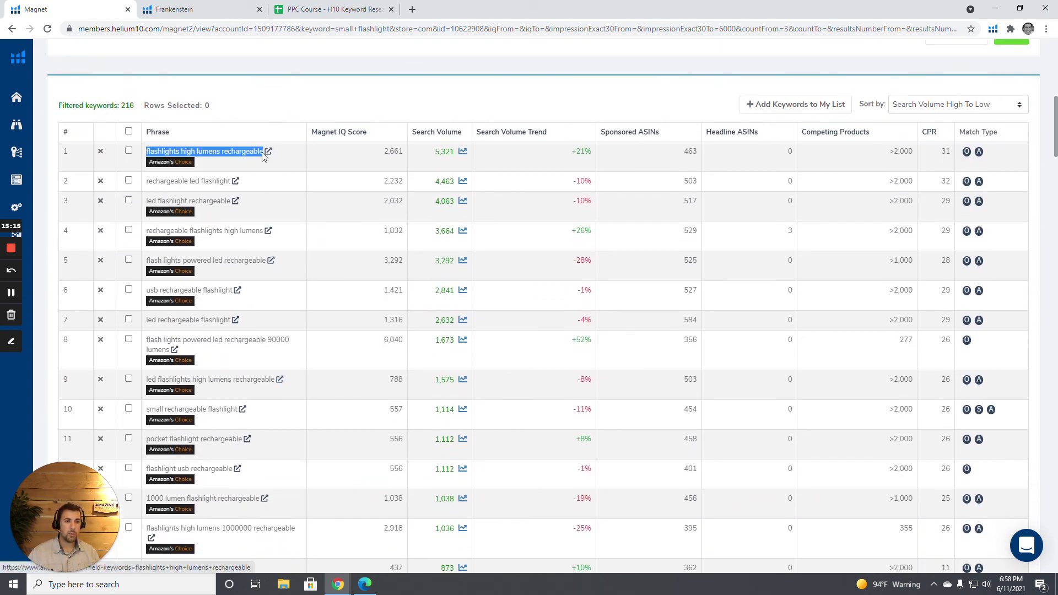
left_click(276, 192)
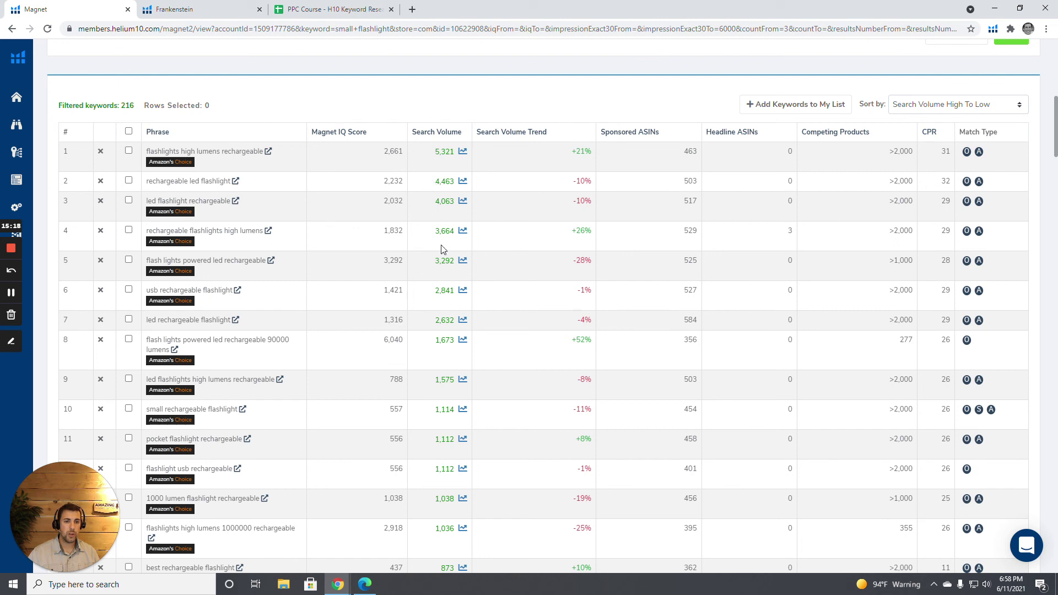
scroll(440, 231, "down", 2)
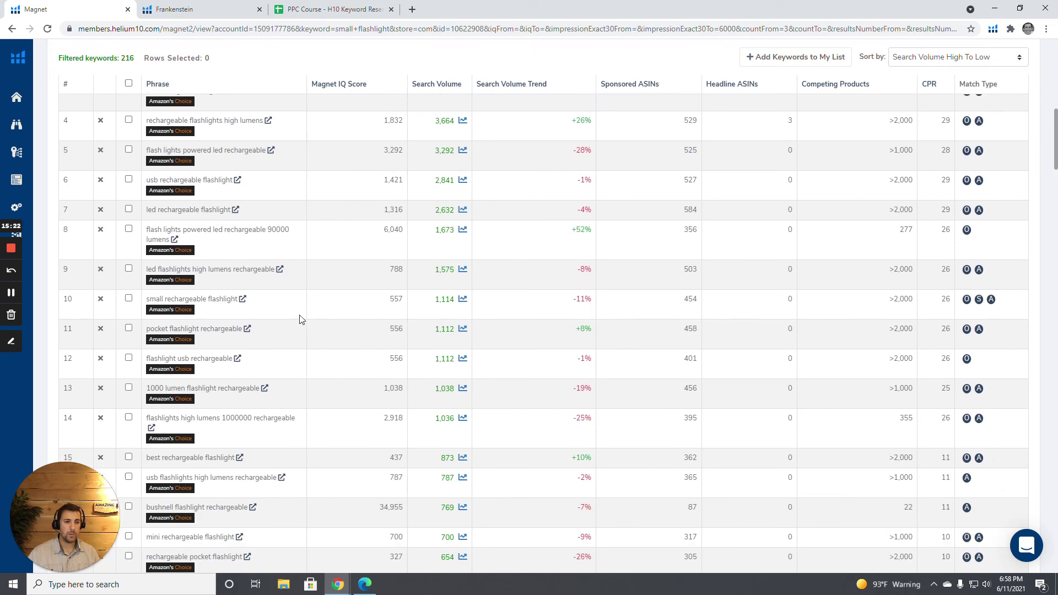
left_click_drag(146, 298, 223, 299)
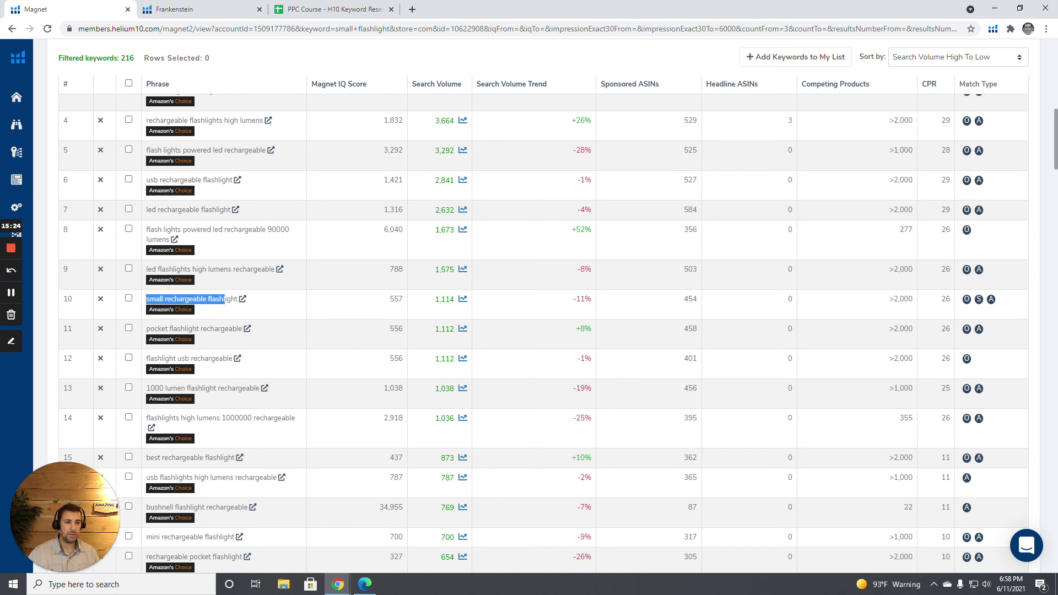
scroll(301, 345, "down", 1)
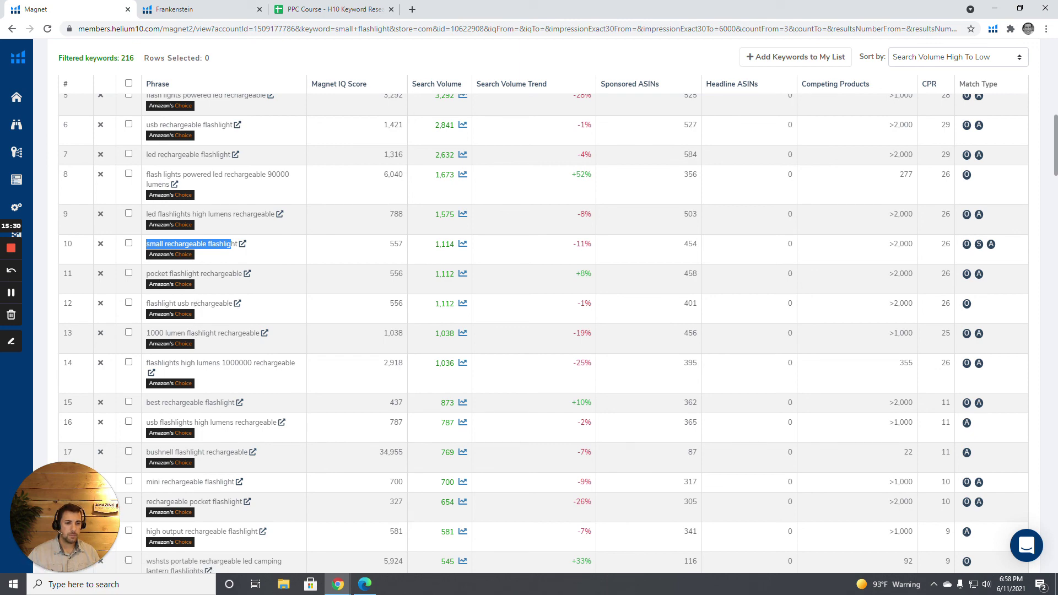
scroll(253, 433, "down", 1)
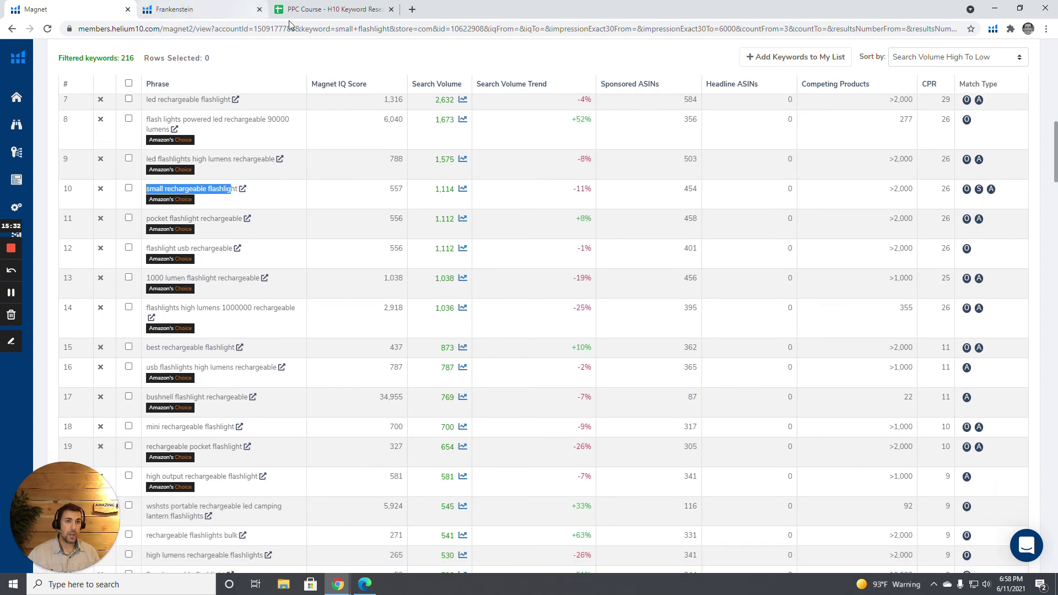
Step: Switch to the research spreadsheet and look through the keyword list on its Rechargeable sheet
left_click(342, 9)
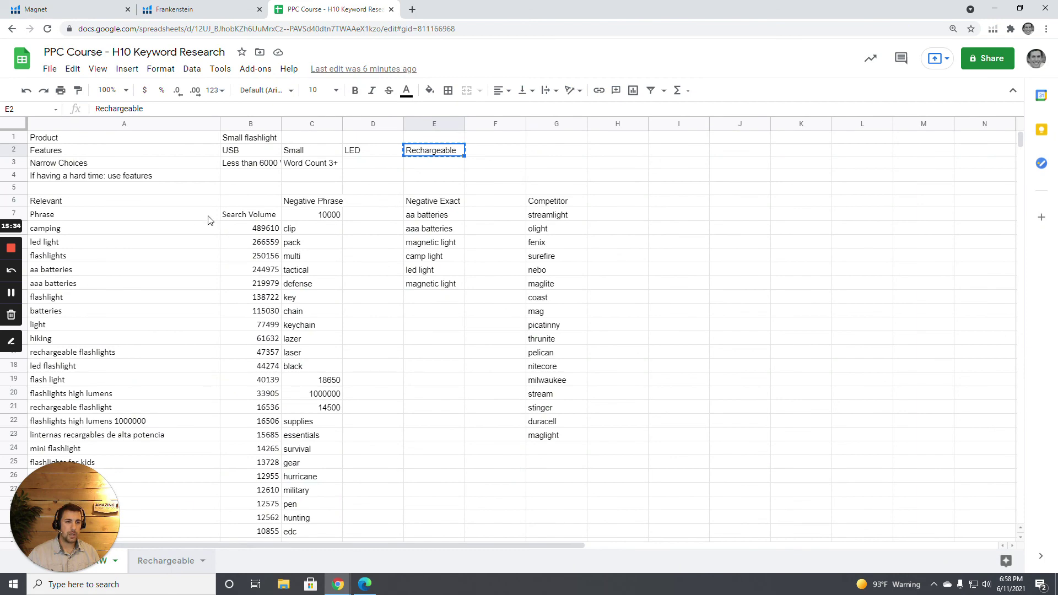
left_click(165, 560)
left_click(214, 236)
scroll(248, 193, "down", 6)
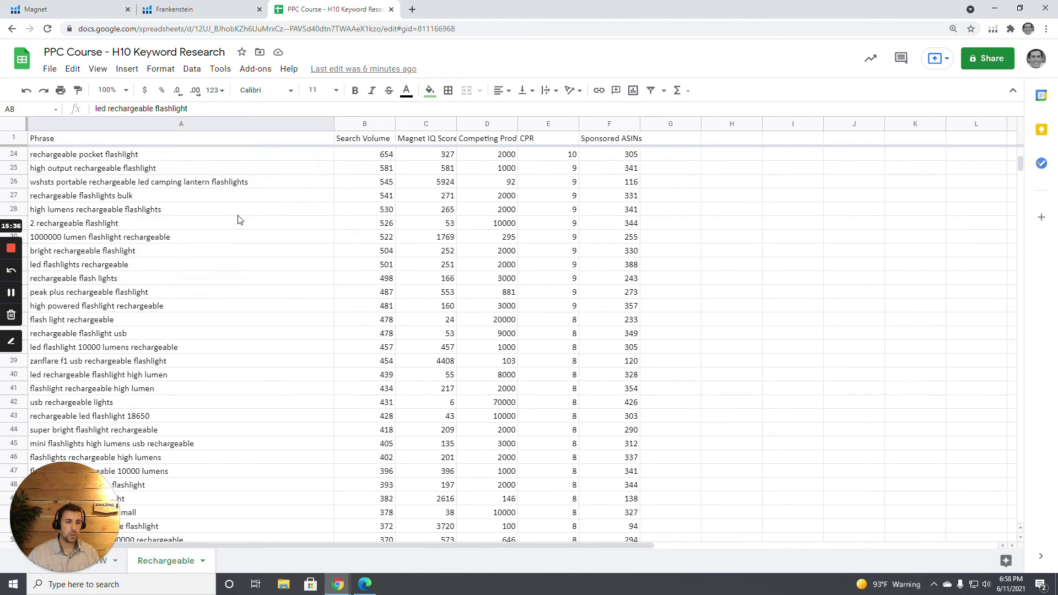
scroll(236, 215, "up", 6)
Step: Return to Magnet and open the export format options for the filtered rechargeable keywords
left_click(116, 7)
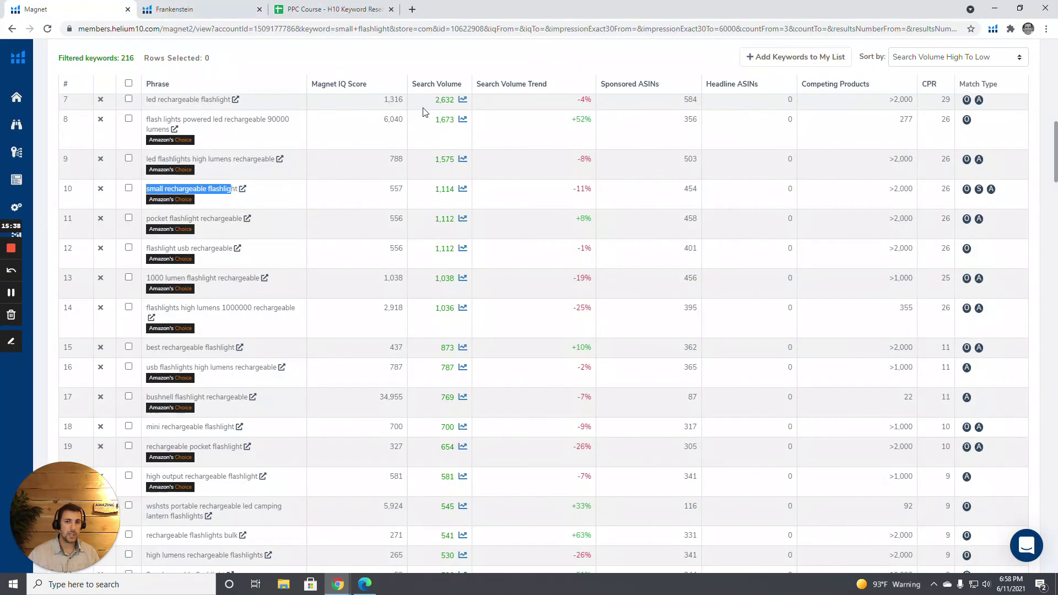
scroll(387, 91, "up", 10)
scroll(599, 196, "up", 2)
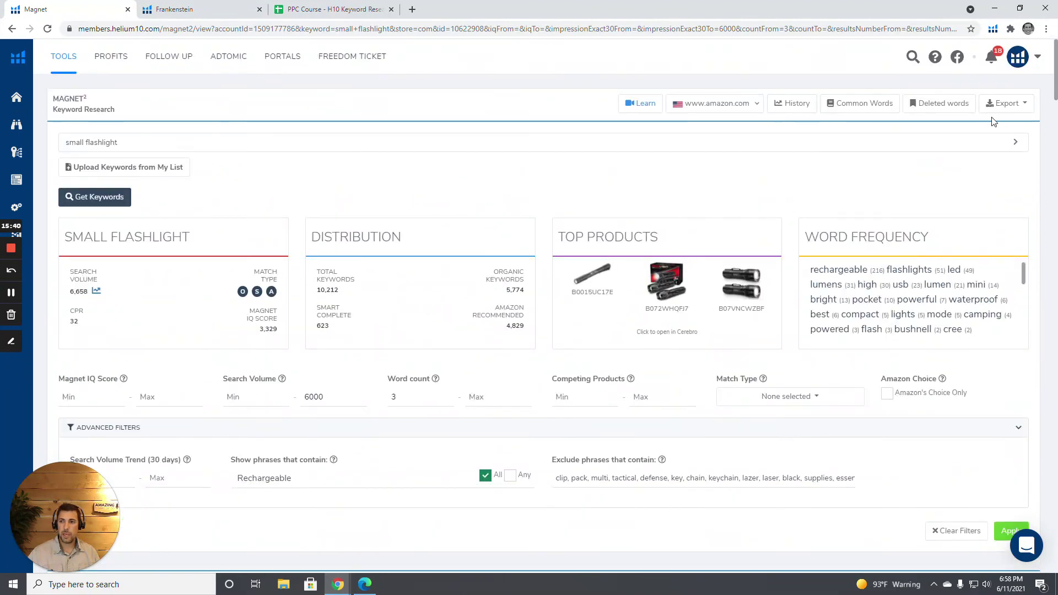
left_click(1025, 107)
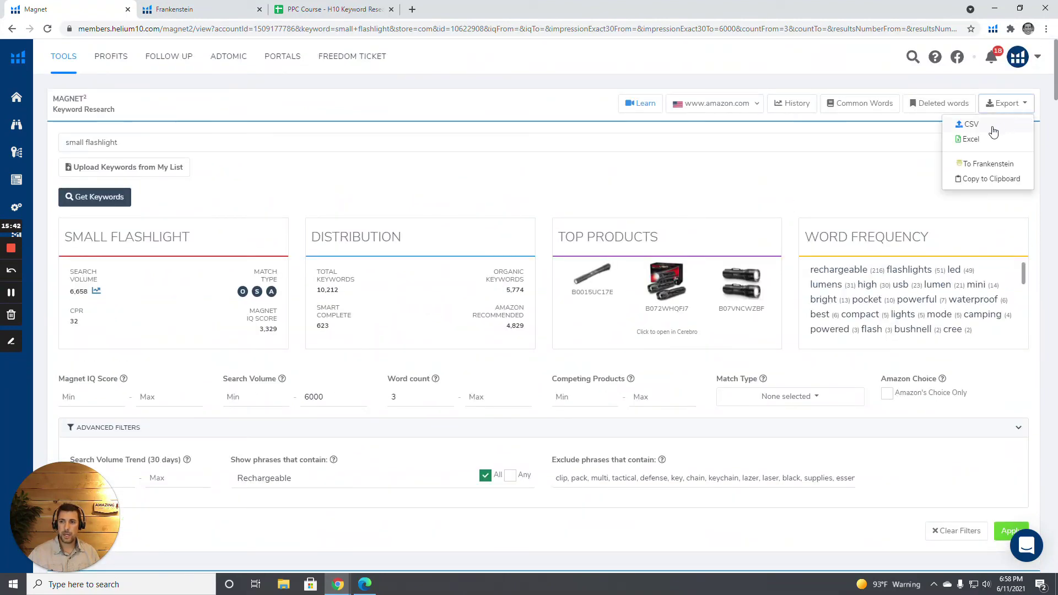
Step: Examine the green-highlighted phrases, search volumes and Magnet IQ scores on the spreadsheet's Rechargeable sheet, and return to Magnet
left_click(332, 13)
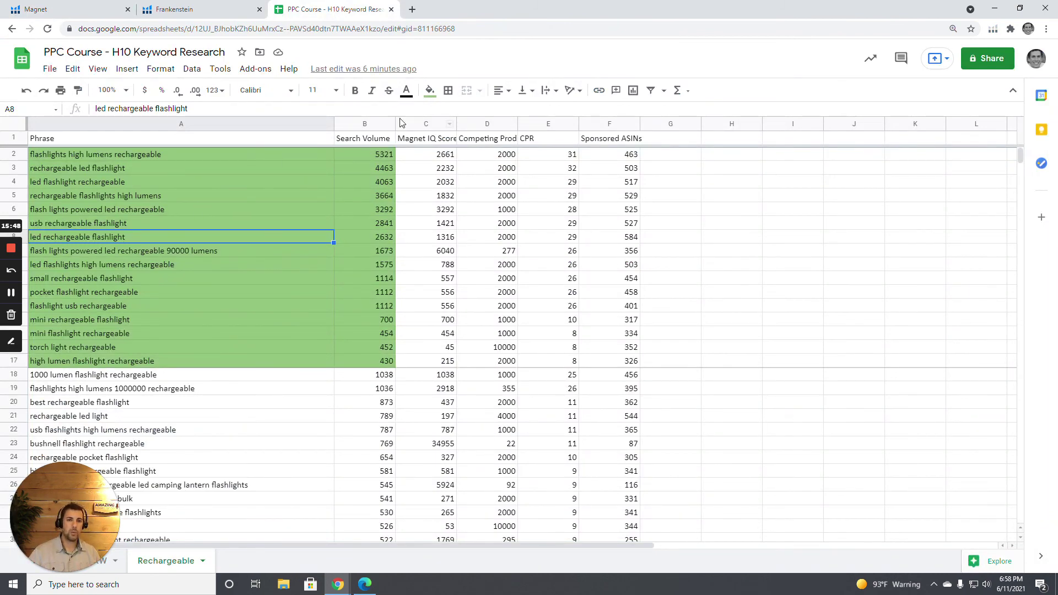
left_click_drag(441, 159, 446, 361)
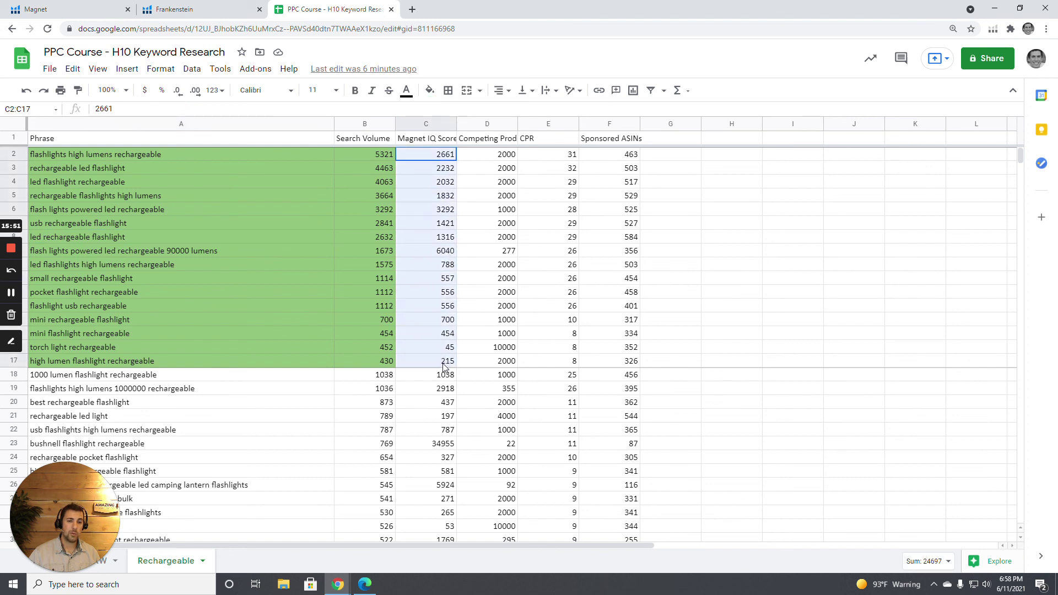
left_click(439, 223)
left_click_drag(138, 160, 291, 362)
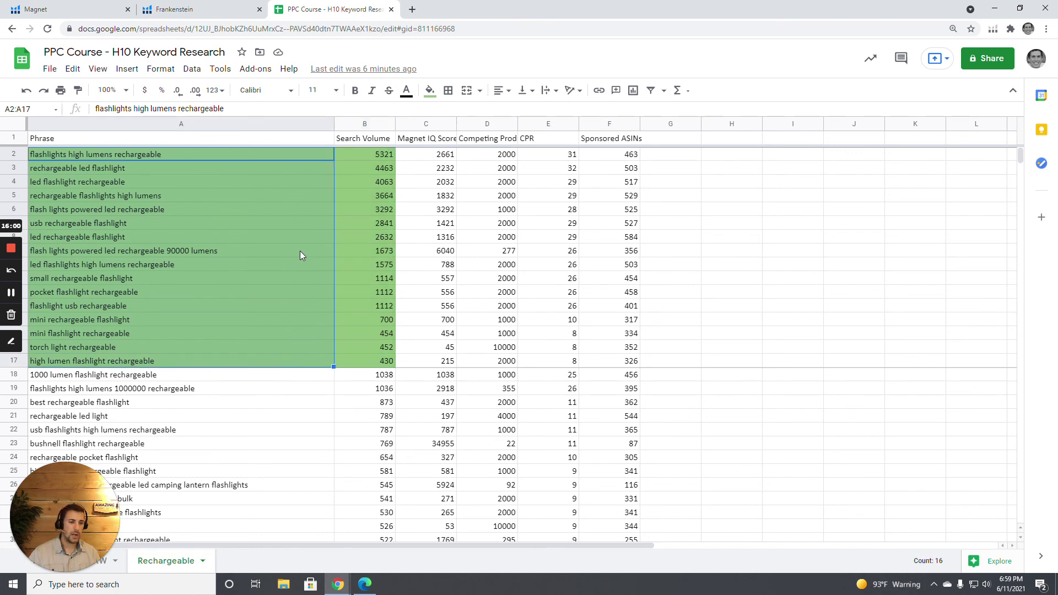
left_click(256, 173)
left_click_drag(251, 154, 352, 361)
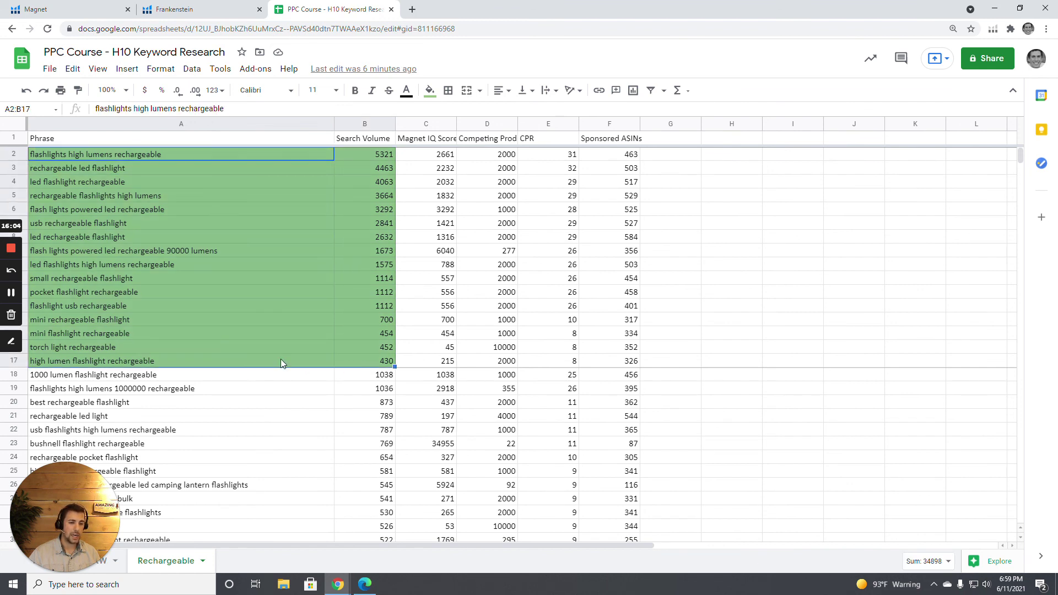
left_click(249, 253)
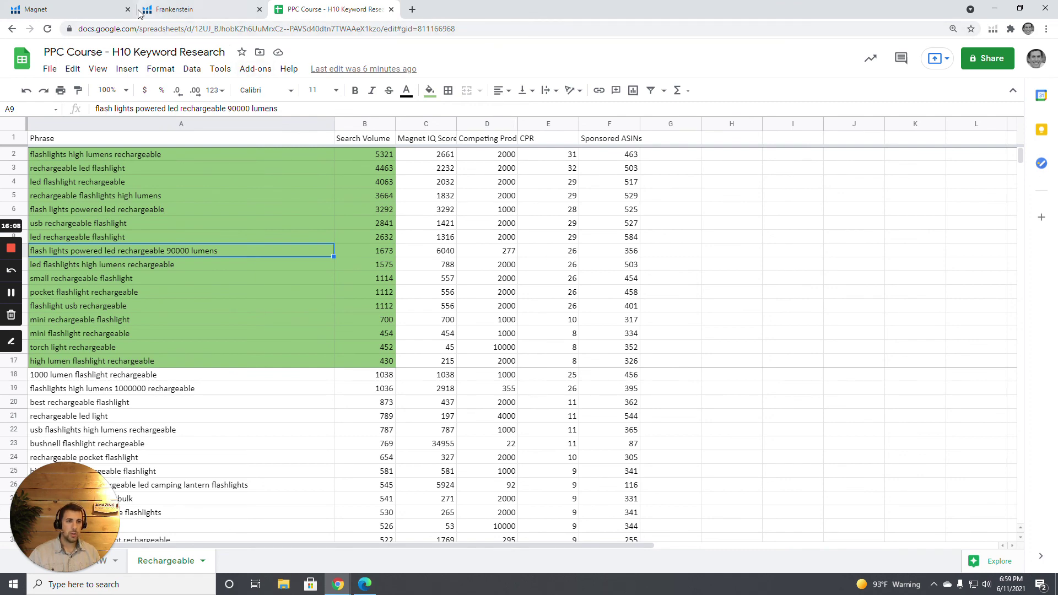
left_click(103, 10)
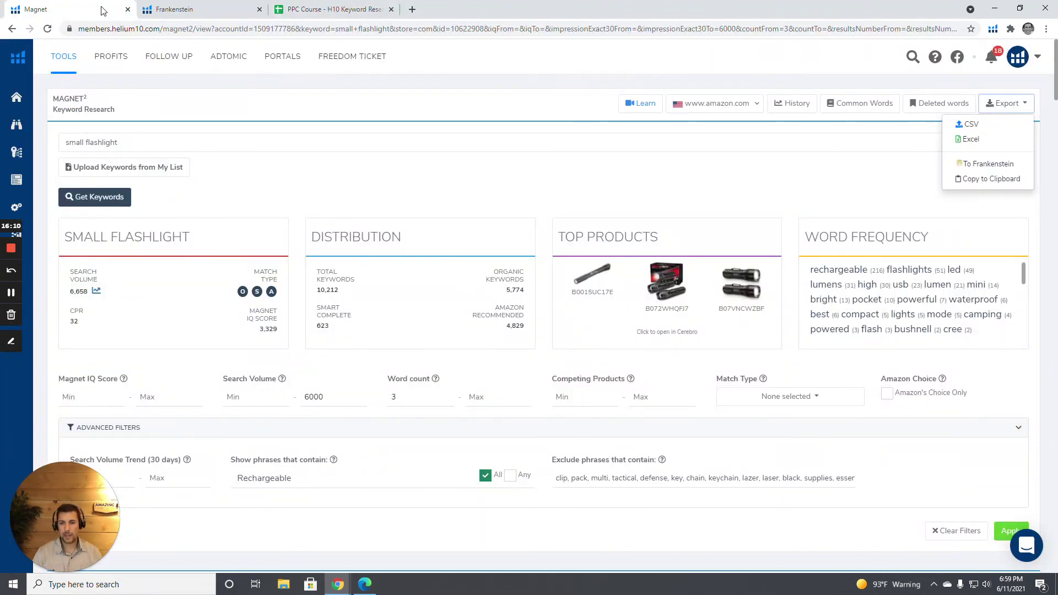